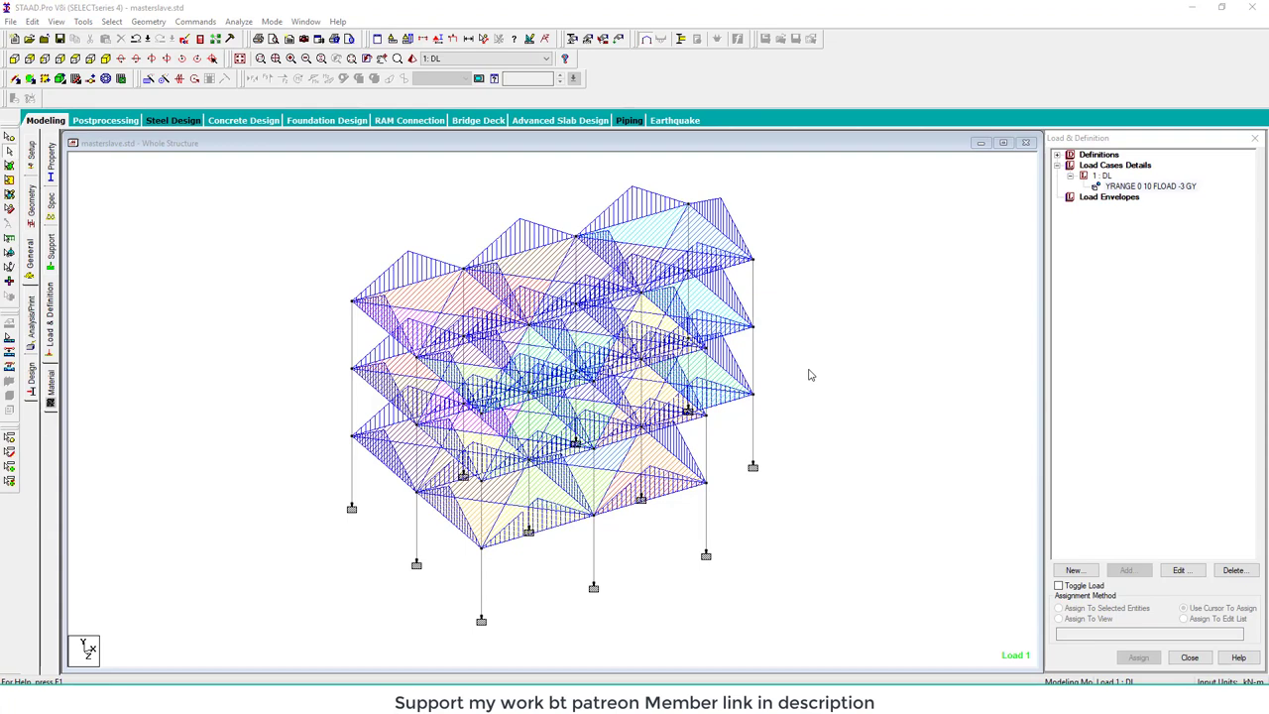
- Inspect the floor loads on the slabs in plan view, then return to the isometric view
scroll(808, 374, down, 1)
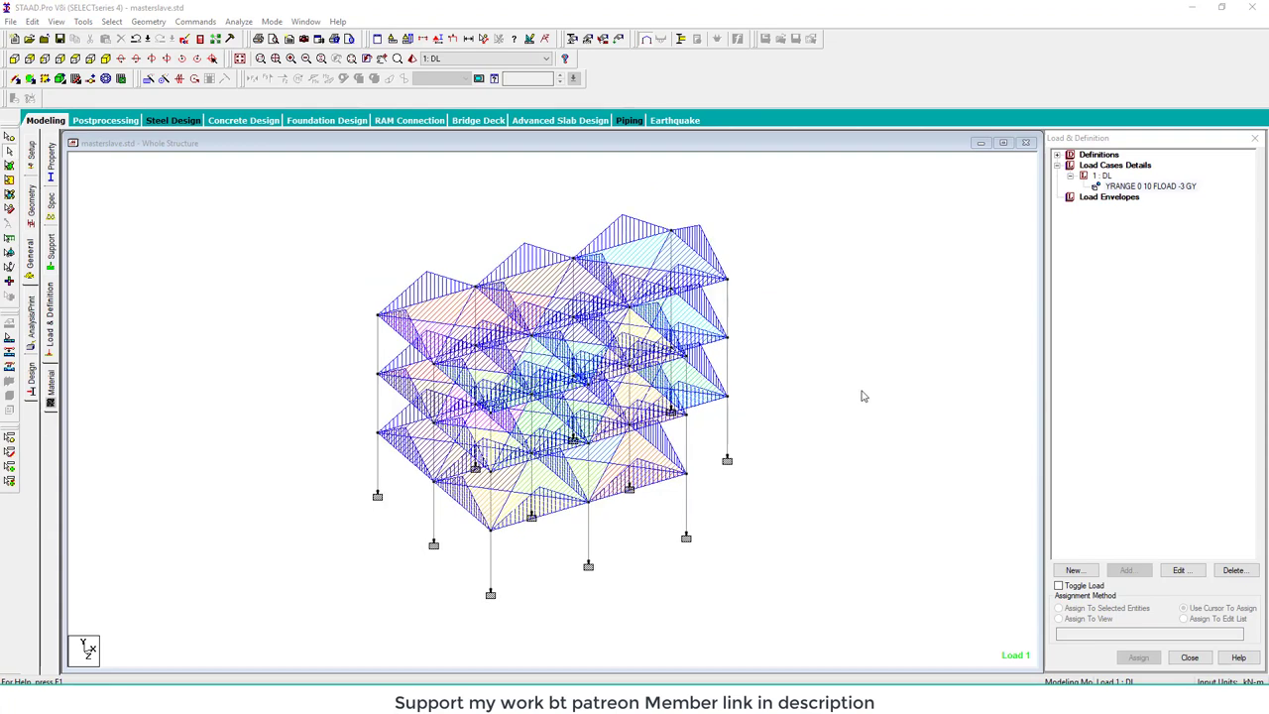
click(81, 60)
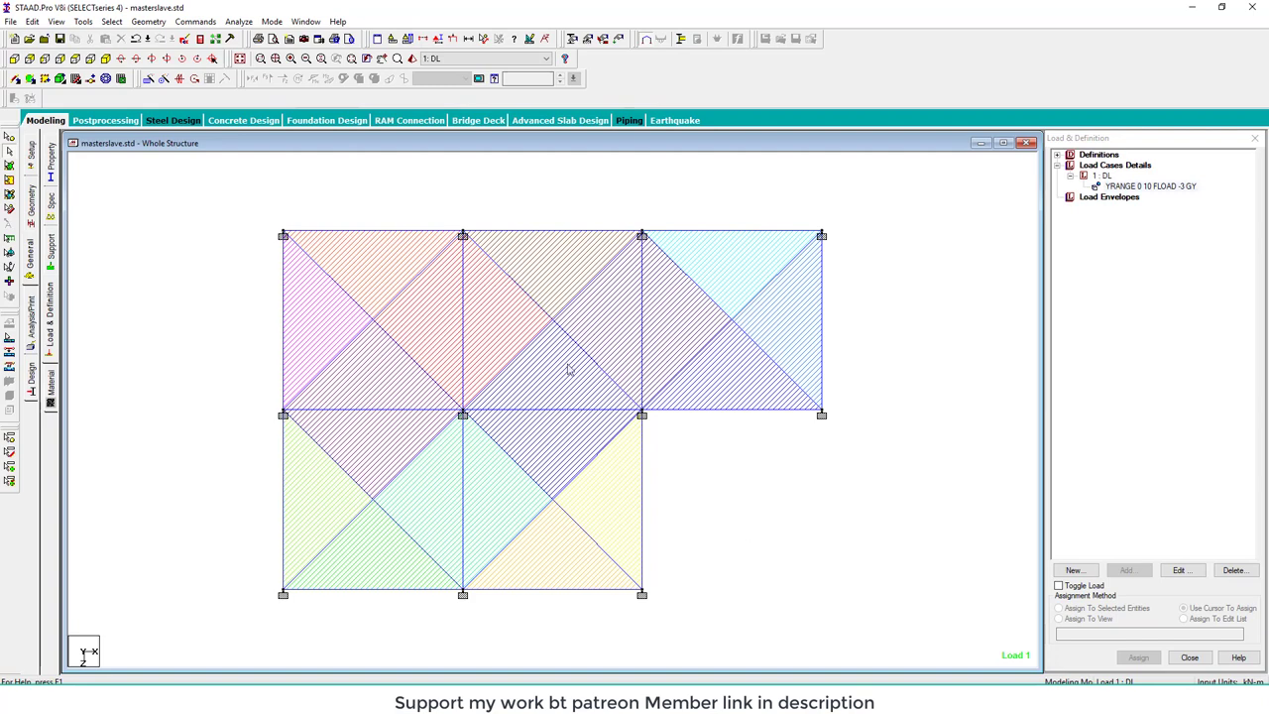
click(105, 59)
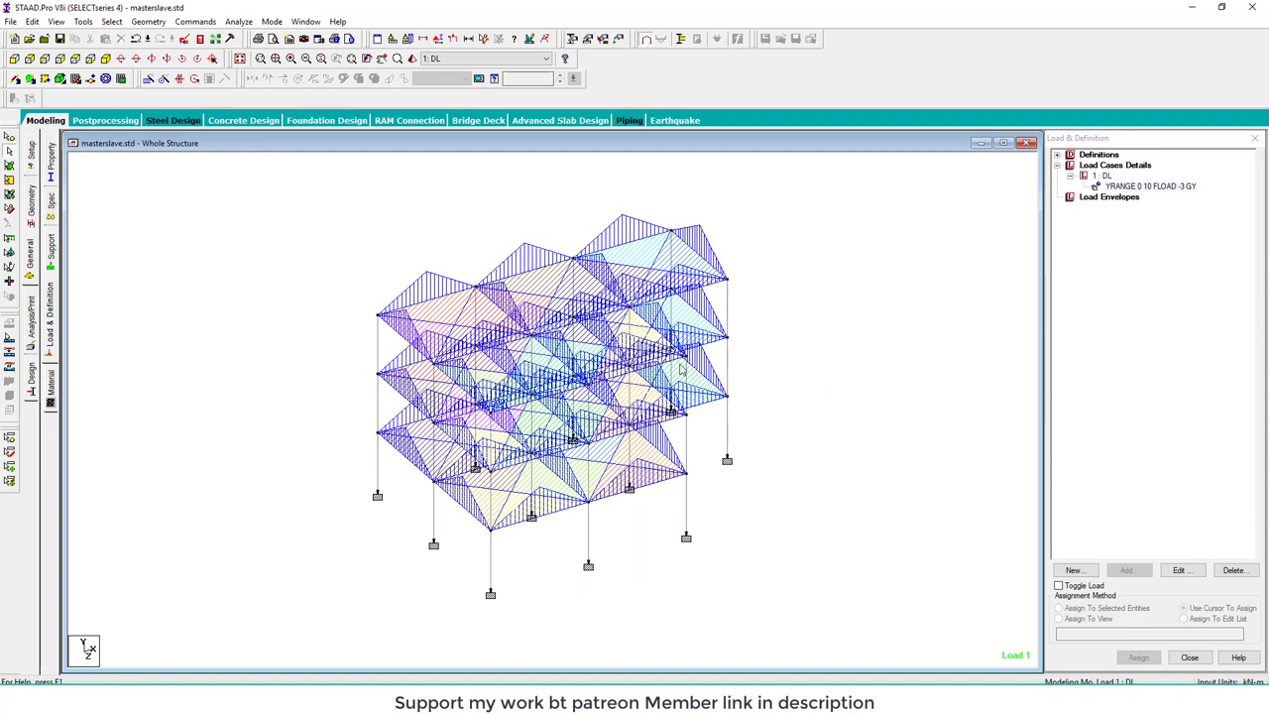
- Save the structure, open the input file in the STAAD Editor, and add a PRINT CG line before FINISH
click(184, 39)
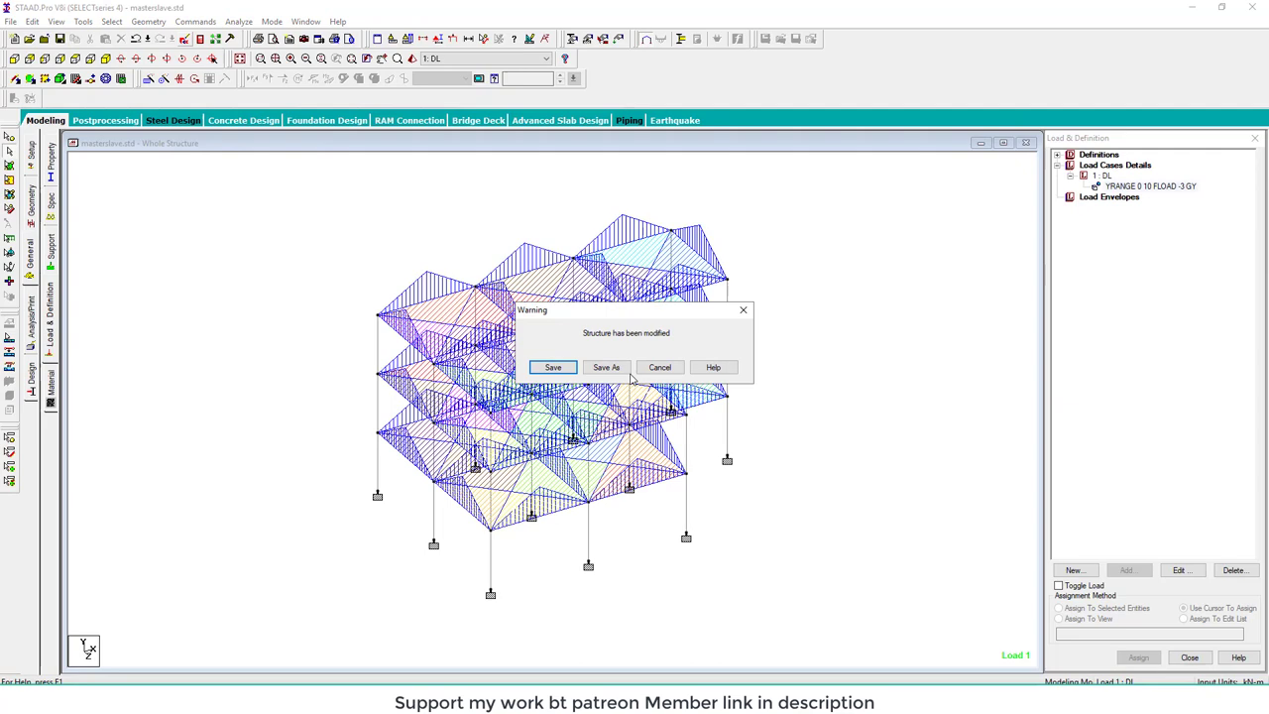
click(551, 372)
scroll(148, 407, down, 5)
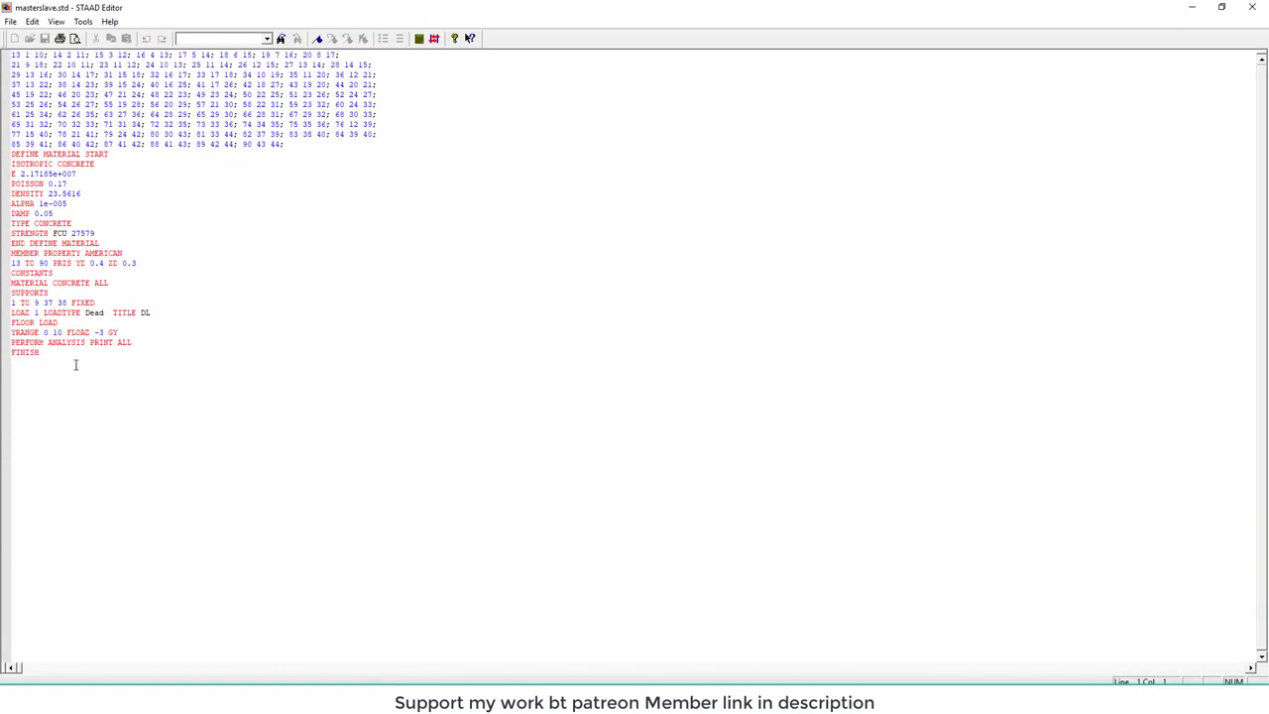
click(139, 341)
key(Return)
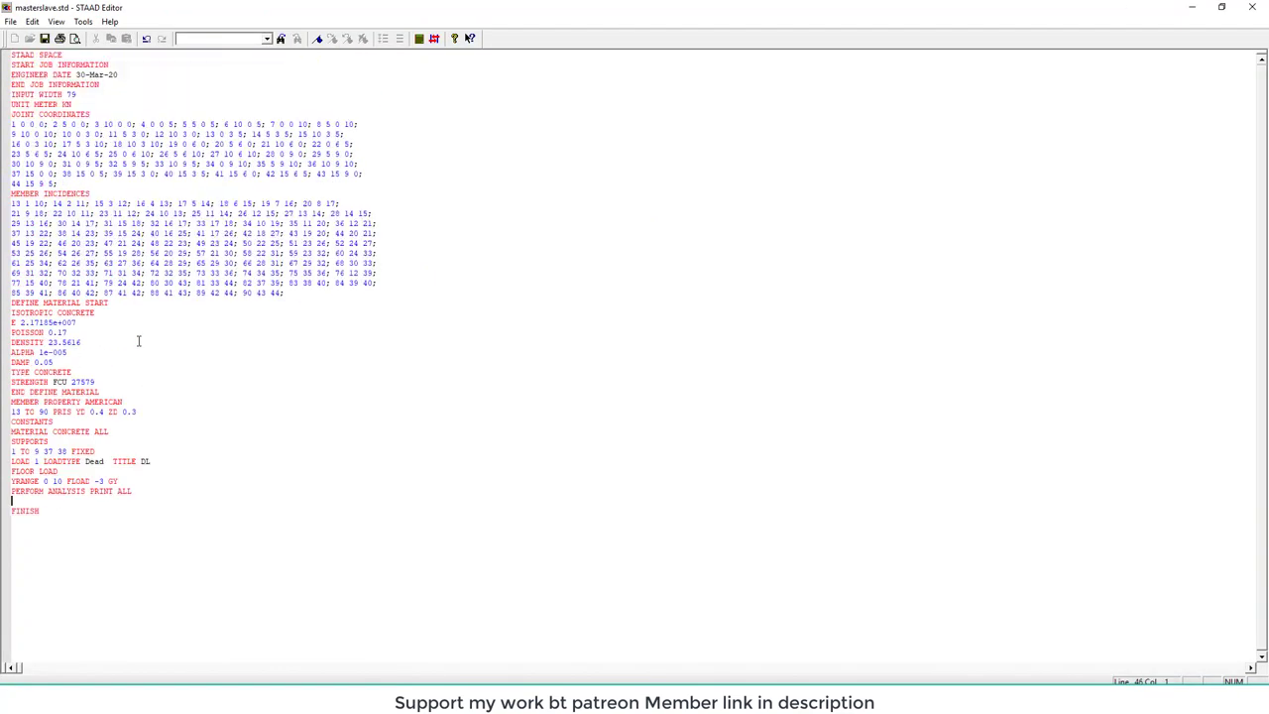
text(print)
text( co)
- Mark up the added PRINT CG command, then close the editor and save the input file
mouse_move(153, 496)
mouse_down()
mouse_move(34, 485)
mouse_move(13, 530)
mouse_move(82, 543)
mouse_move(161, 499)
mouse_up()
mouse_move(59, 502)
mouse_down()
mouse_move(429, 486)
mouse_move(405, 512)
mouse_up()
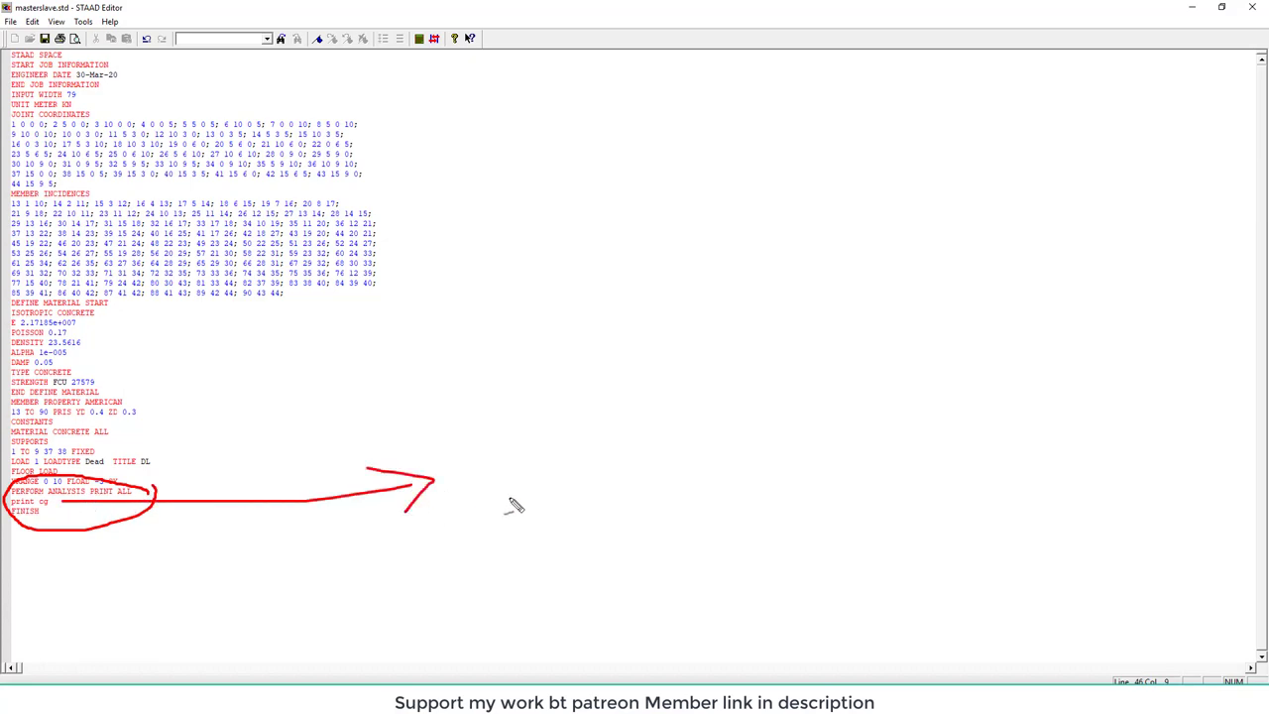
key(Escape)
click(1253, 7)
click(595, 378)
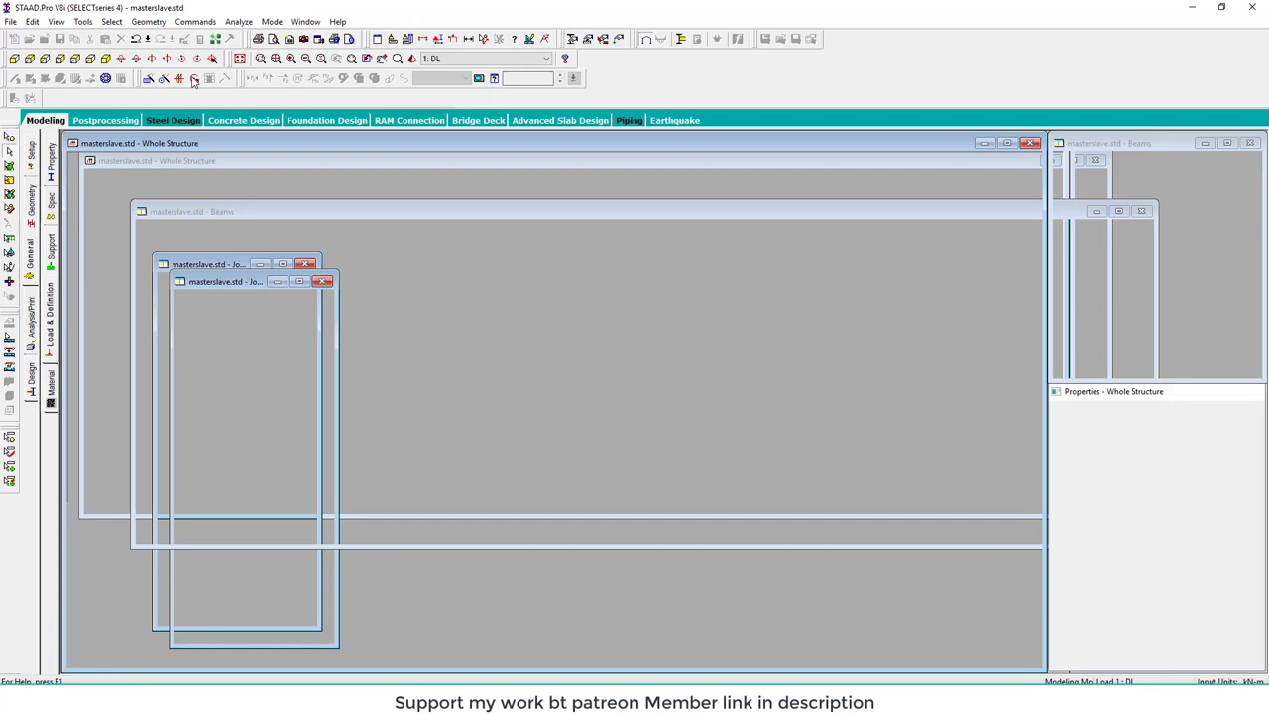
- Rerun the analysis and open the output report
key(ctrl+F5)
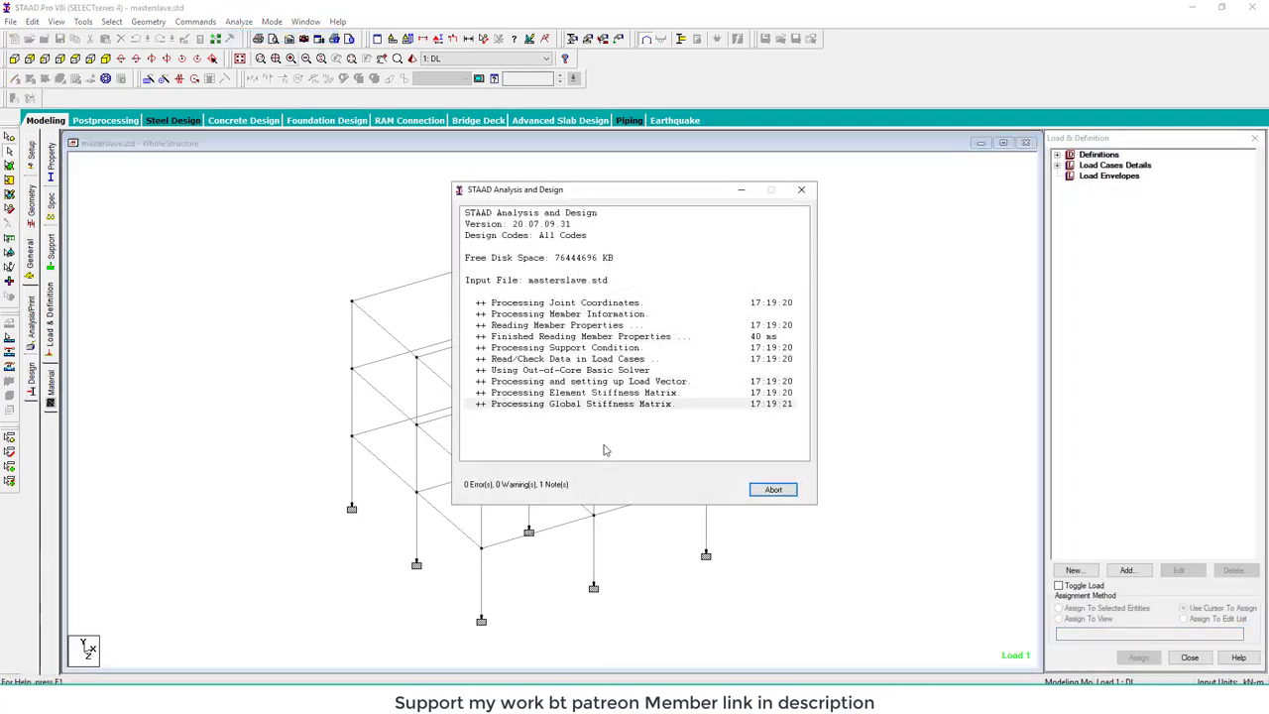
click(781, 490)
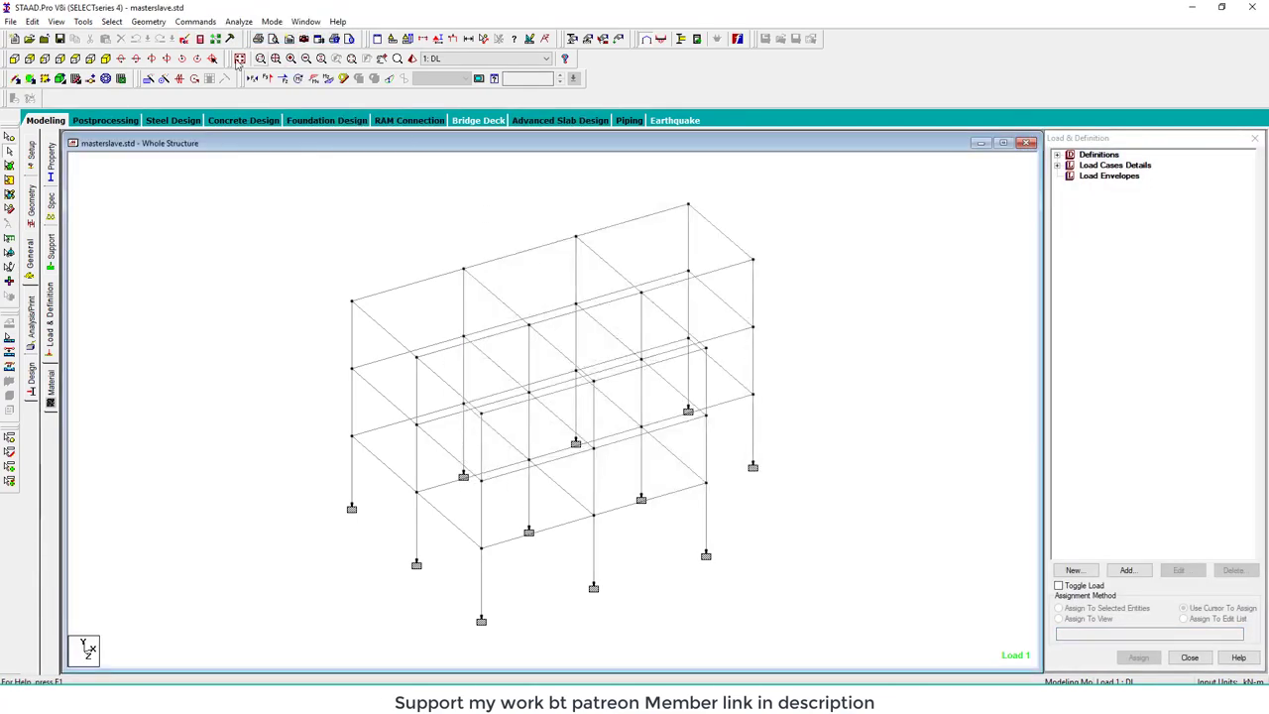
click(198, 39)
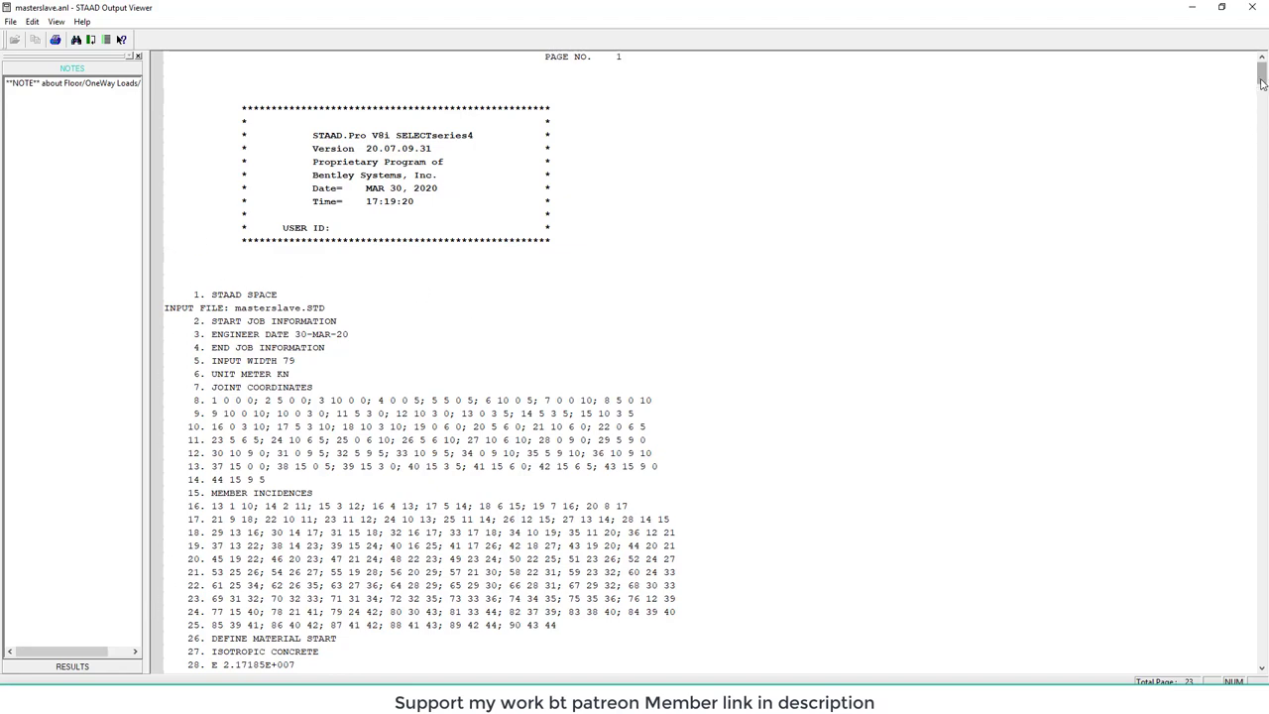
- Go to the report's last page and mark the centre of gravity values X, Y and Z
drag(1262, 83, 1262, 649)
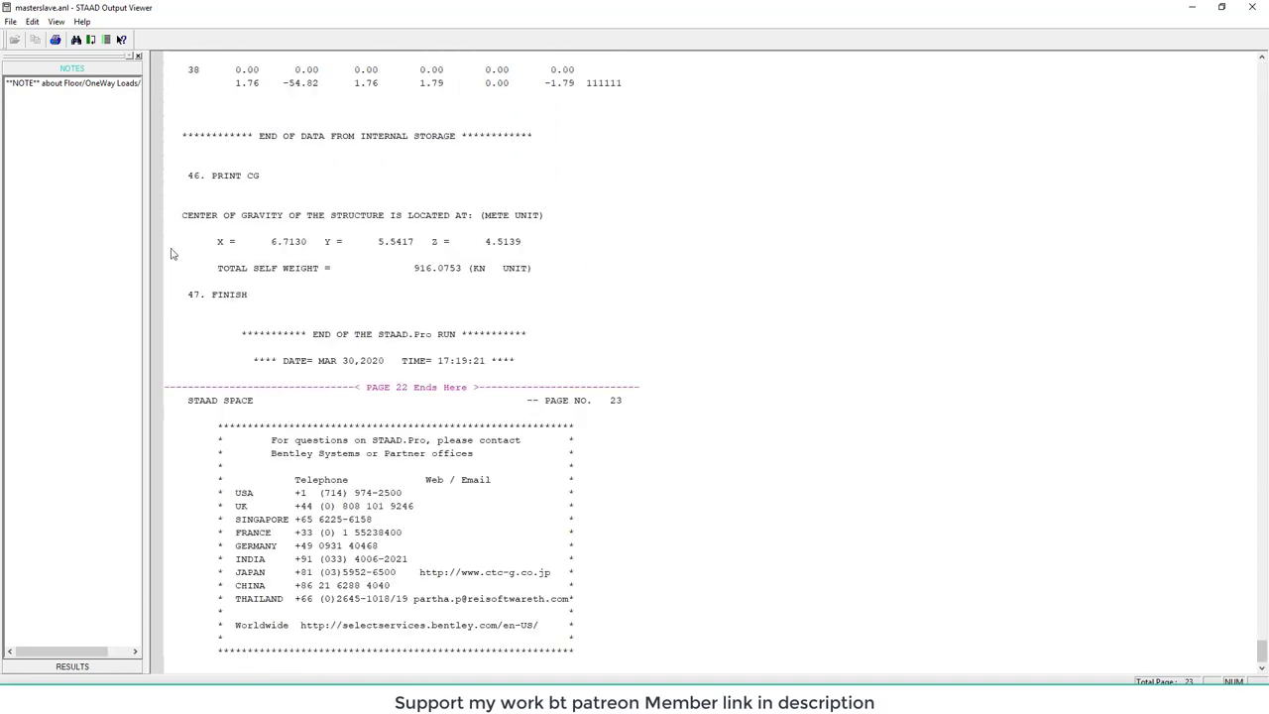
mouse_move(179, 191)
mouse_down()
mouse_move(186, 289)
mouse_move(553, 296)
mouse_move(565, 194)
mouse_move(183, 198)
mouse_up()
drag(208, 250, 244, 254)
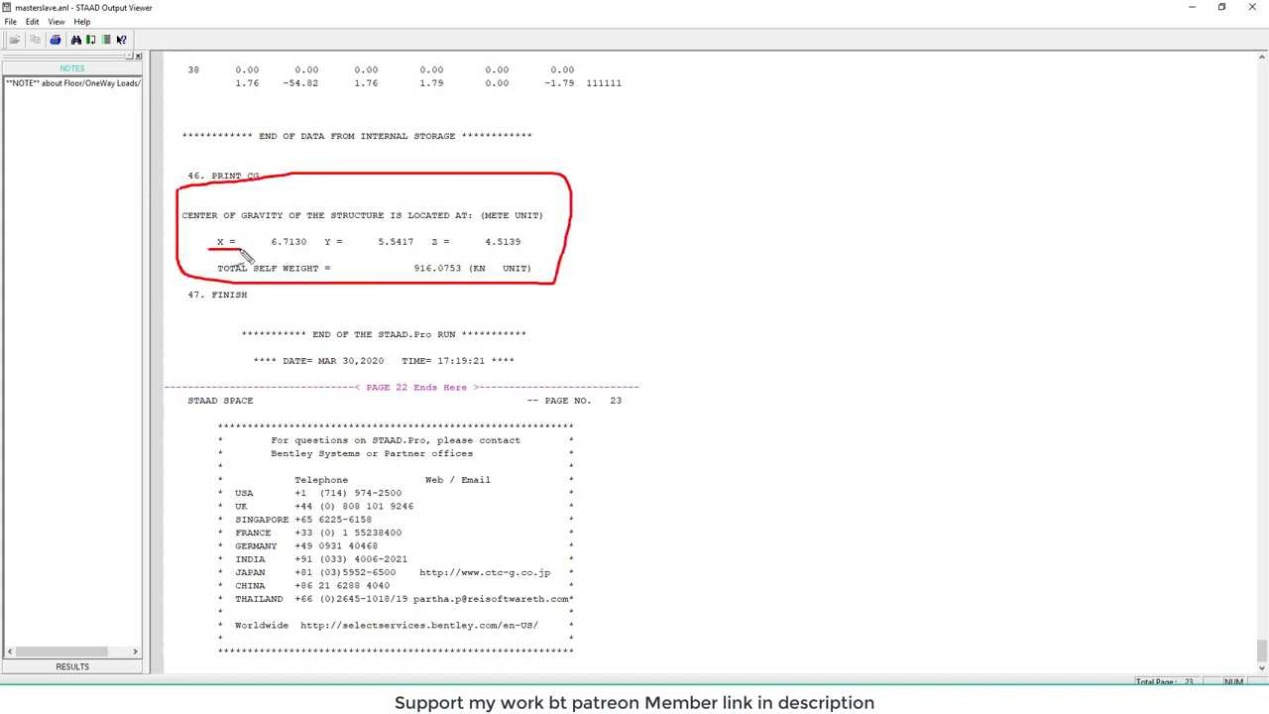
drag(324, 249, 359, 249)
drag(461, 249, 521, 247)
key(Escape)
- Snip the CG result block (X 6.7130, Y 5.5417, Z 4.5139), annotate it, and minimize the capture
click(155, 186)
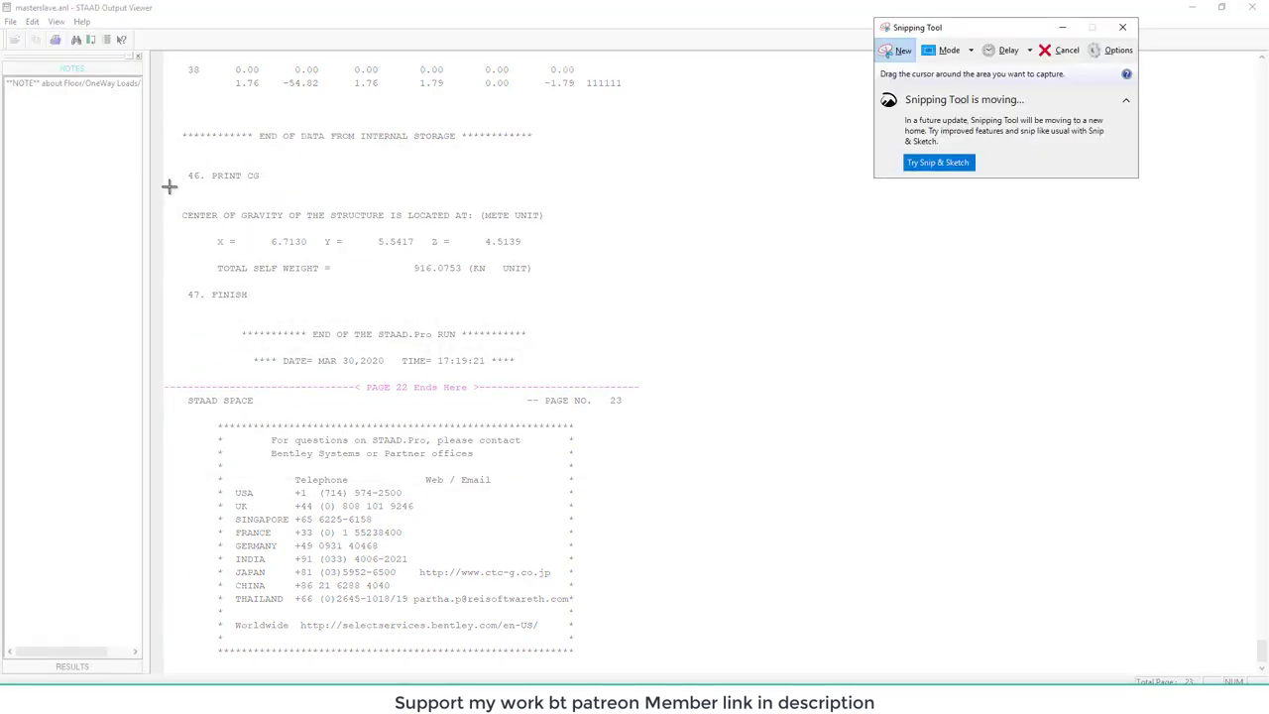
drag(169, 186, 598, 328)
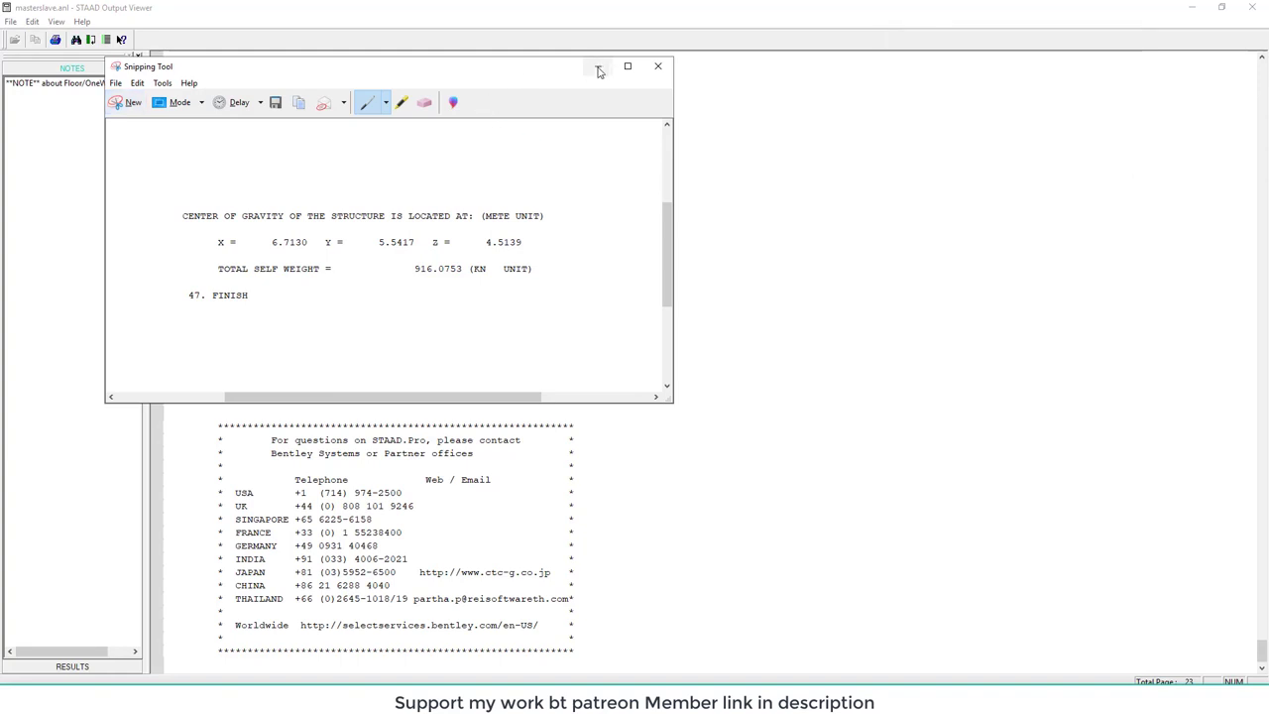
drag(212, 258, 547, 258)
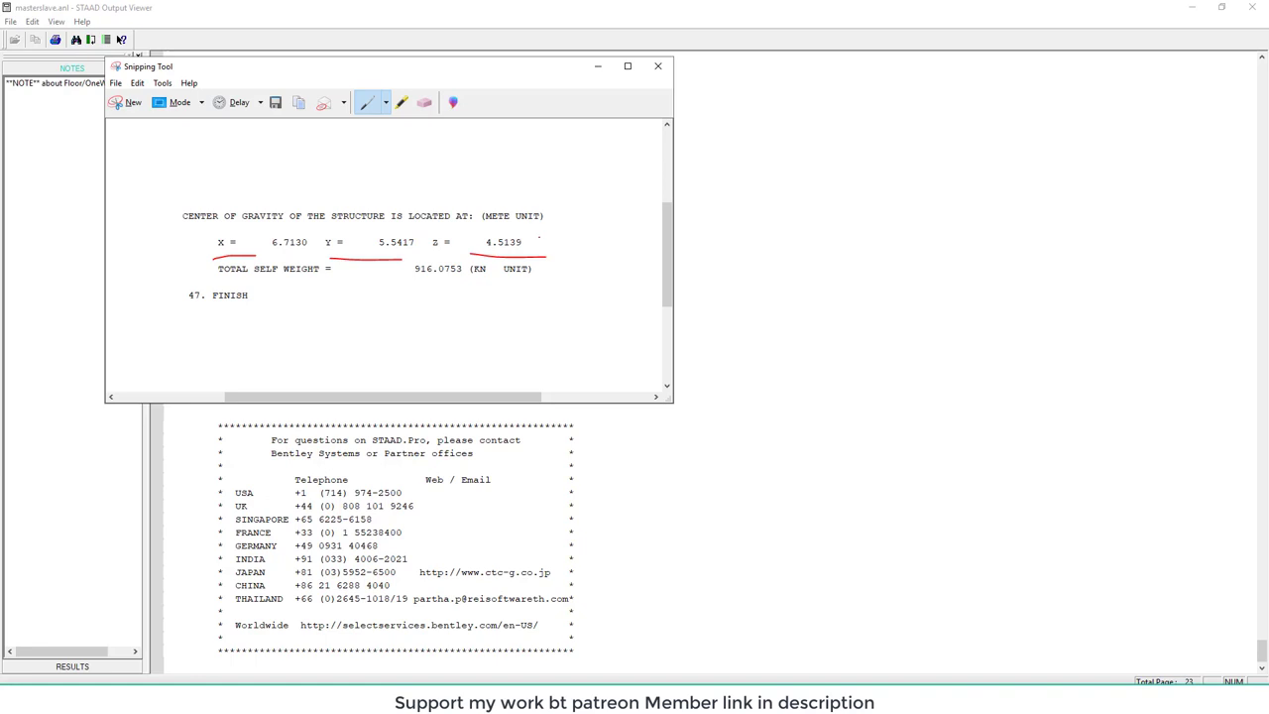
mouse_move(536, 242)
mouse_down()
mouse_move(607, 215)
mouse_move(592, 239)
mouse_move(573, 215)
mouse_up()
mouse_move(385, 257)
mouse_down()
mouse_move(375, 289)
mouse_move(399, 287)
mouse_move(405, 318)
mouse_move(383, 335)
mouse_move(427, 355)
mouse_move(454, 390)
mouse_move(496, 340)
mouse_move(503, 378)
mouse_move(604, 121)
mouse_up()
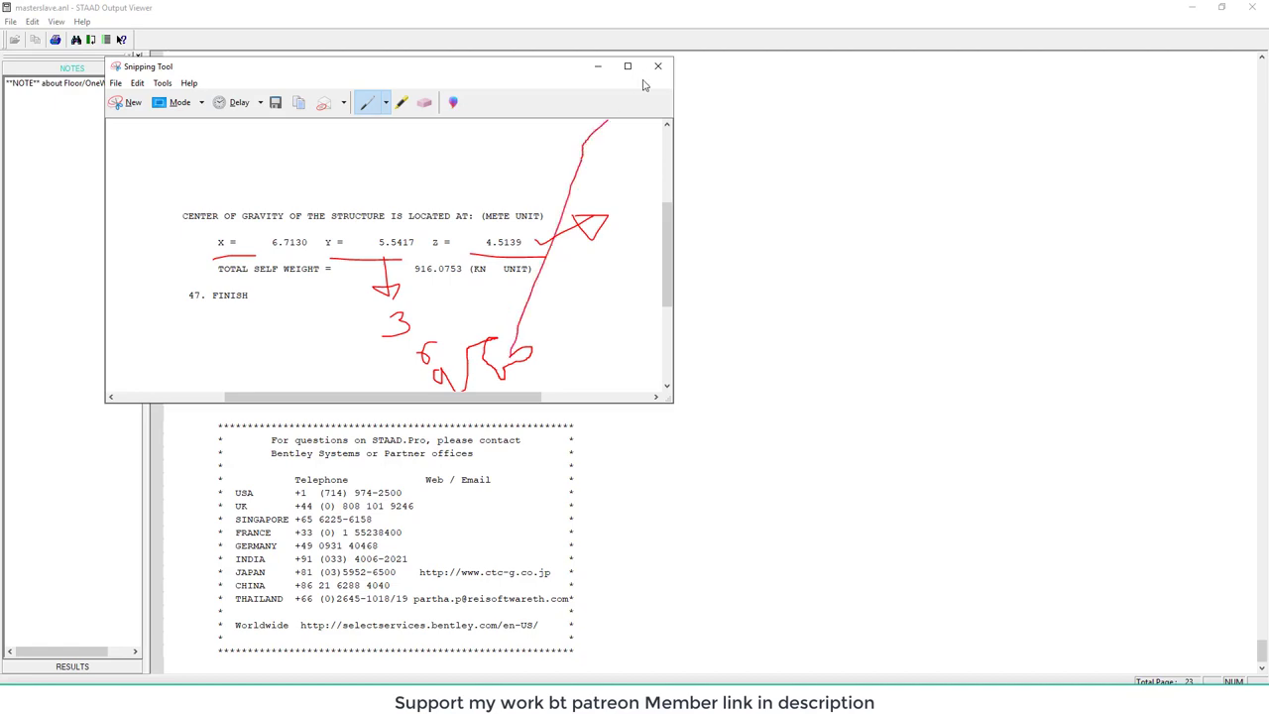
click(598, 66)
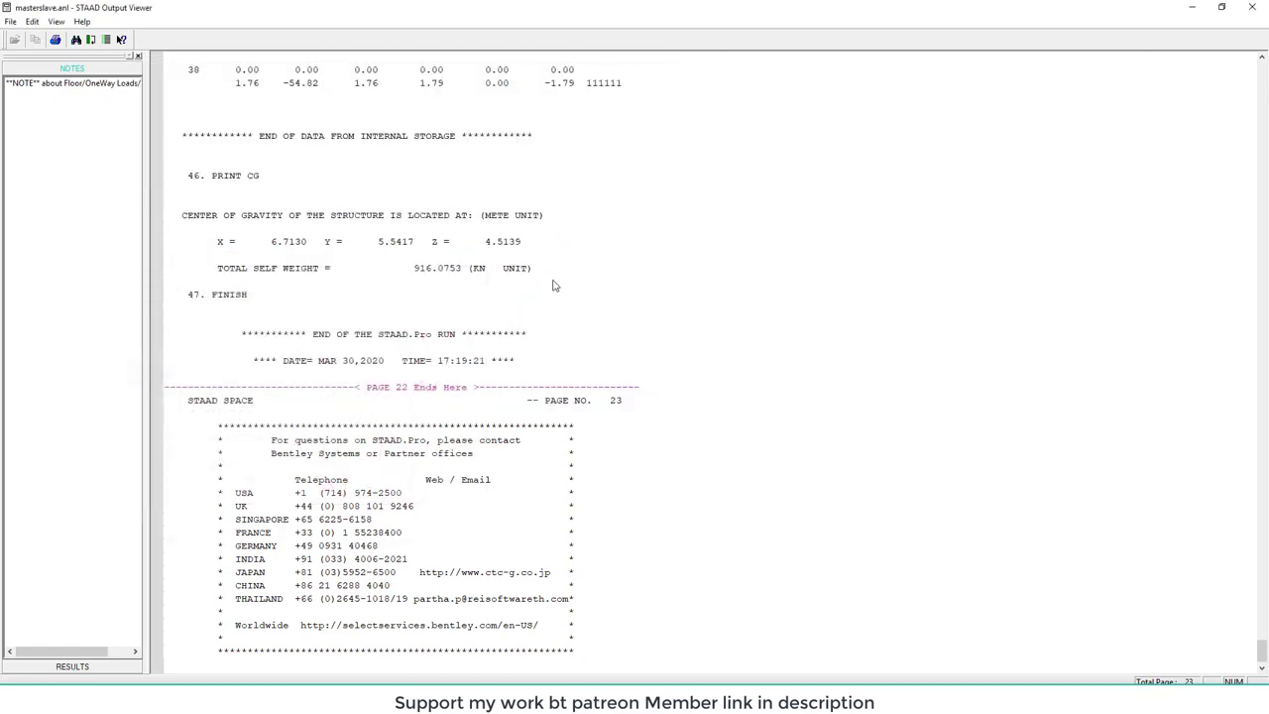
- Close the output report and go to the empty row 45 in the Nodes table on the Geometry page
click(1253, 7)
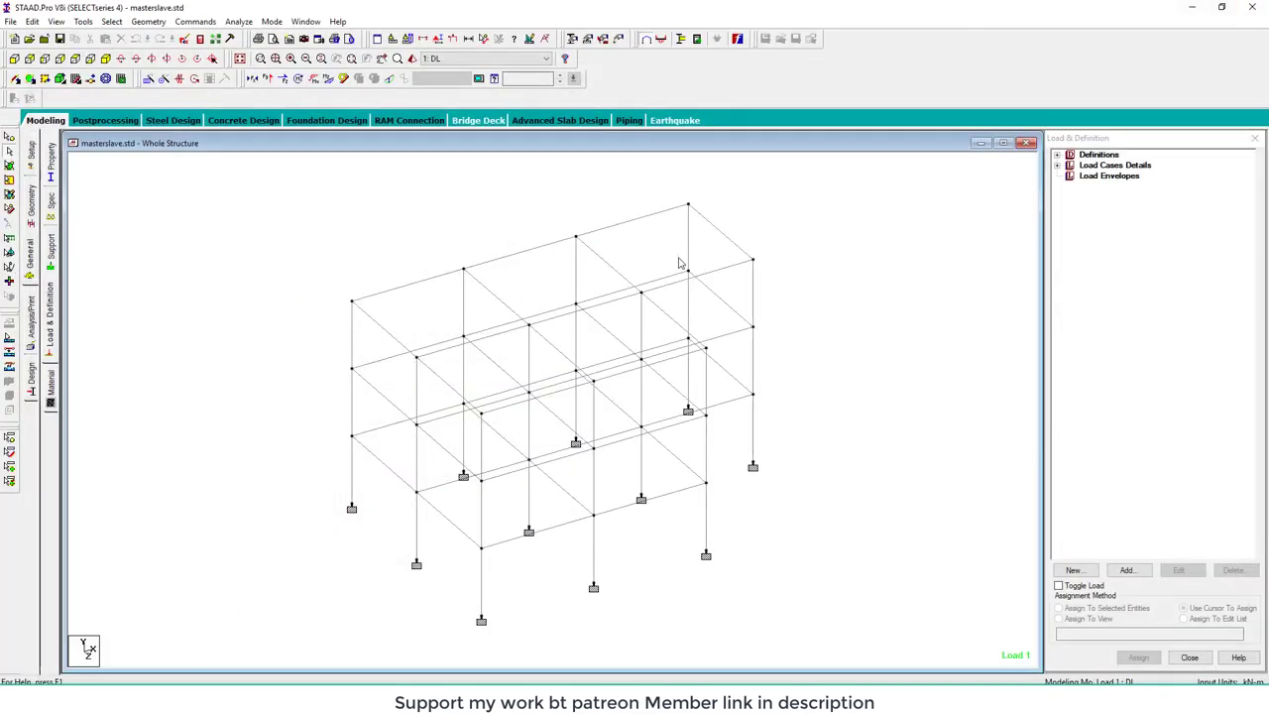
click(31, 209)
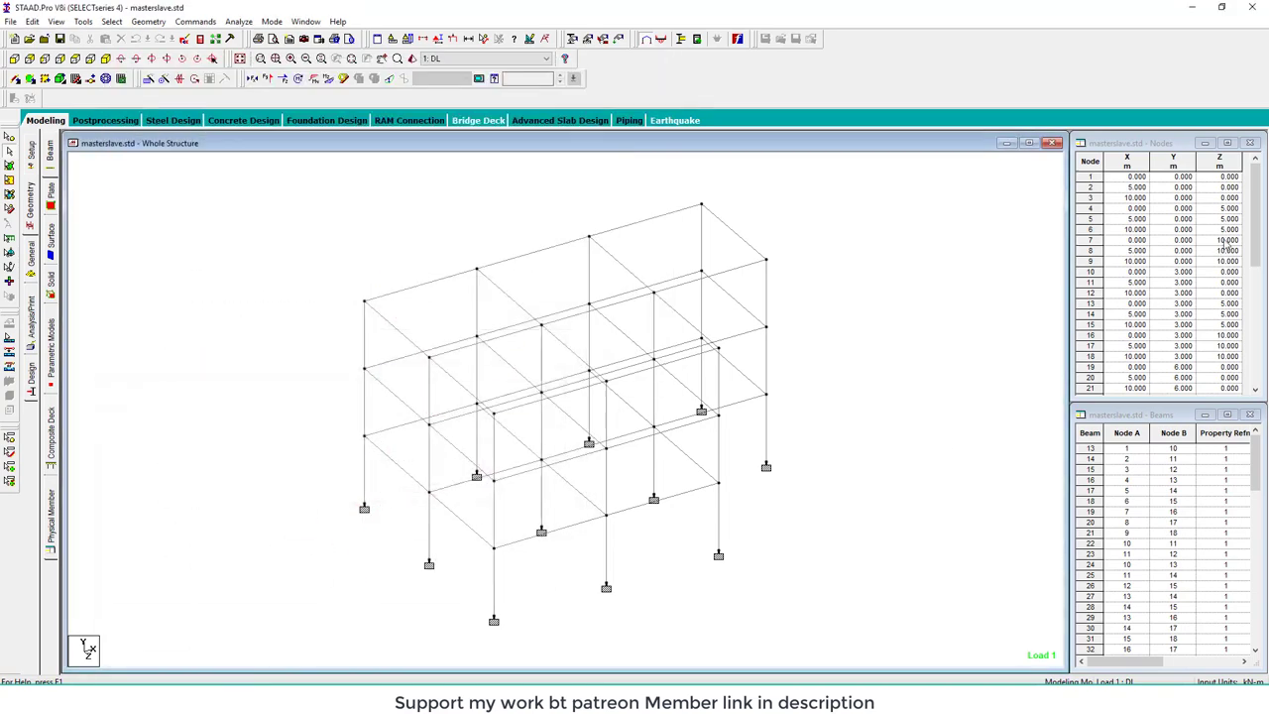
scroll(1227, 245, down, 8)
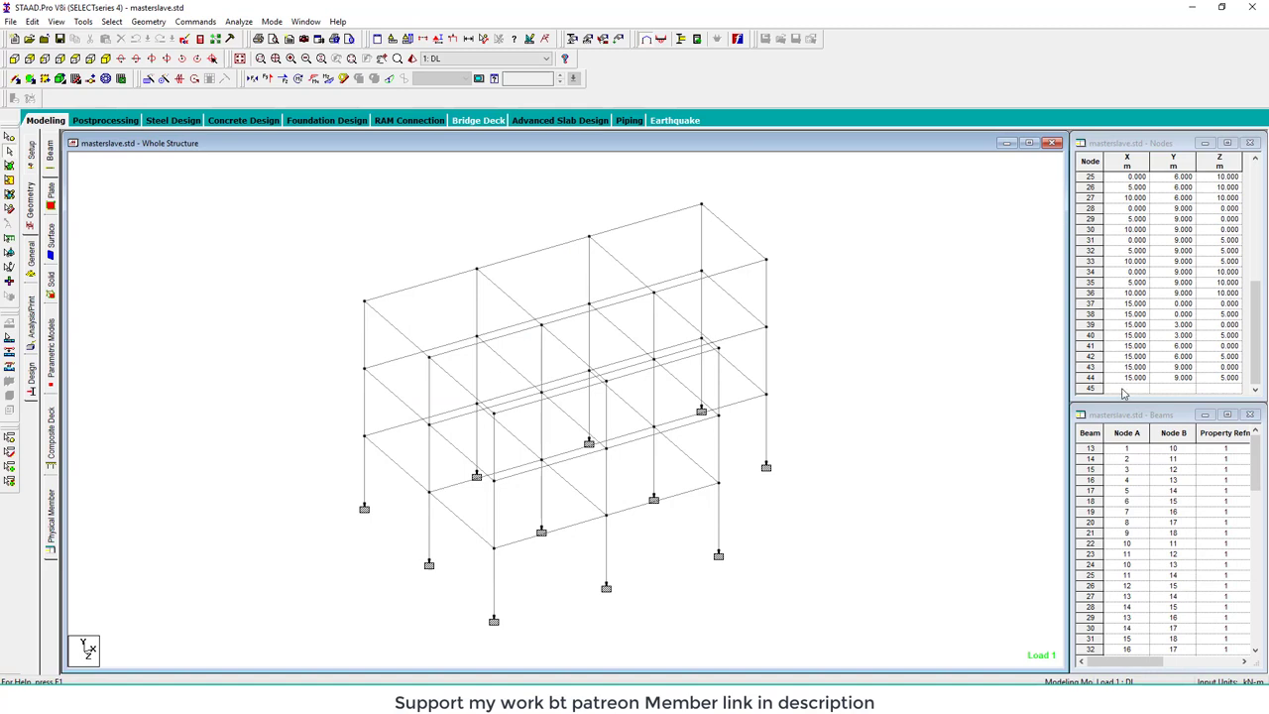
click(1128, 393)
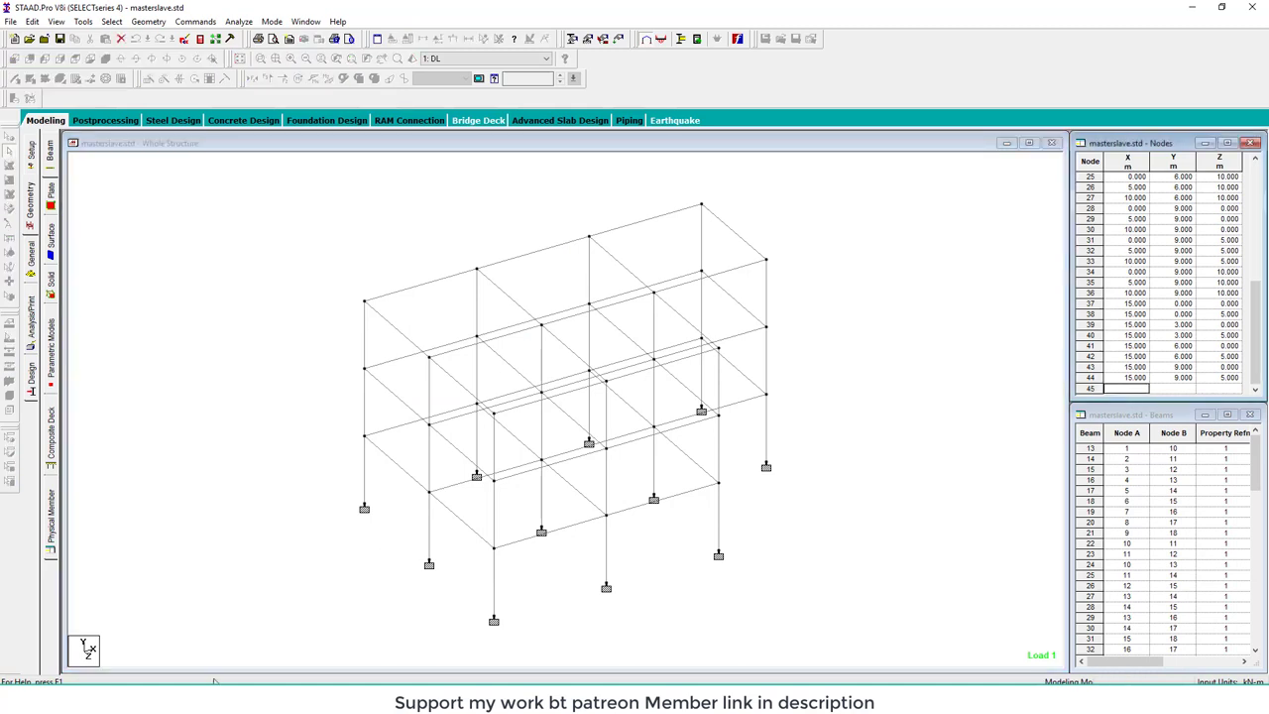
- Review and mark up the CG capture, then return to the Nodes table
key(alt+Tab)
mouse_move(608, 121)
mouse_down()
mouse_move(274, 286)
mouse_move(285, 255)
mouse_up()
drag(602, 125, 514, 355)
drag(422, 342, 533, 352)
drag(470, 254, 528, 255)
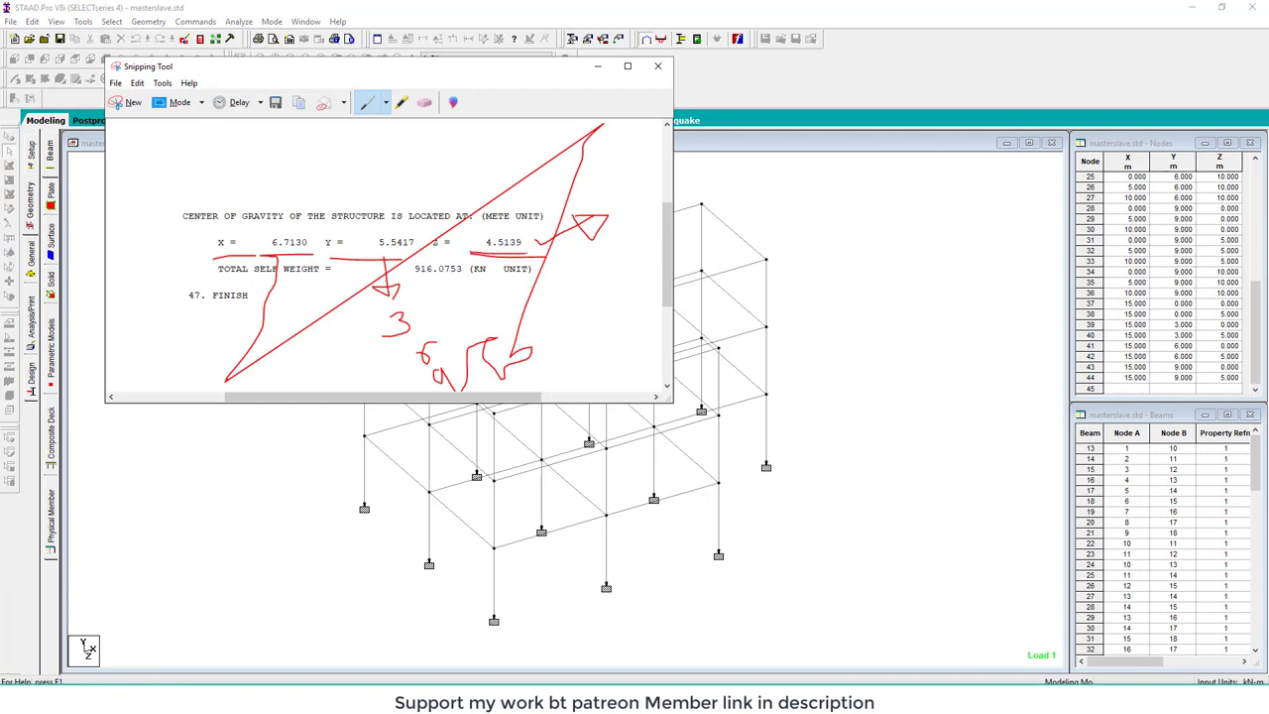
click(1121, 388)
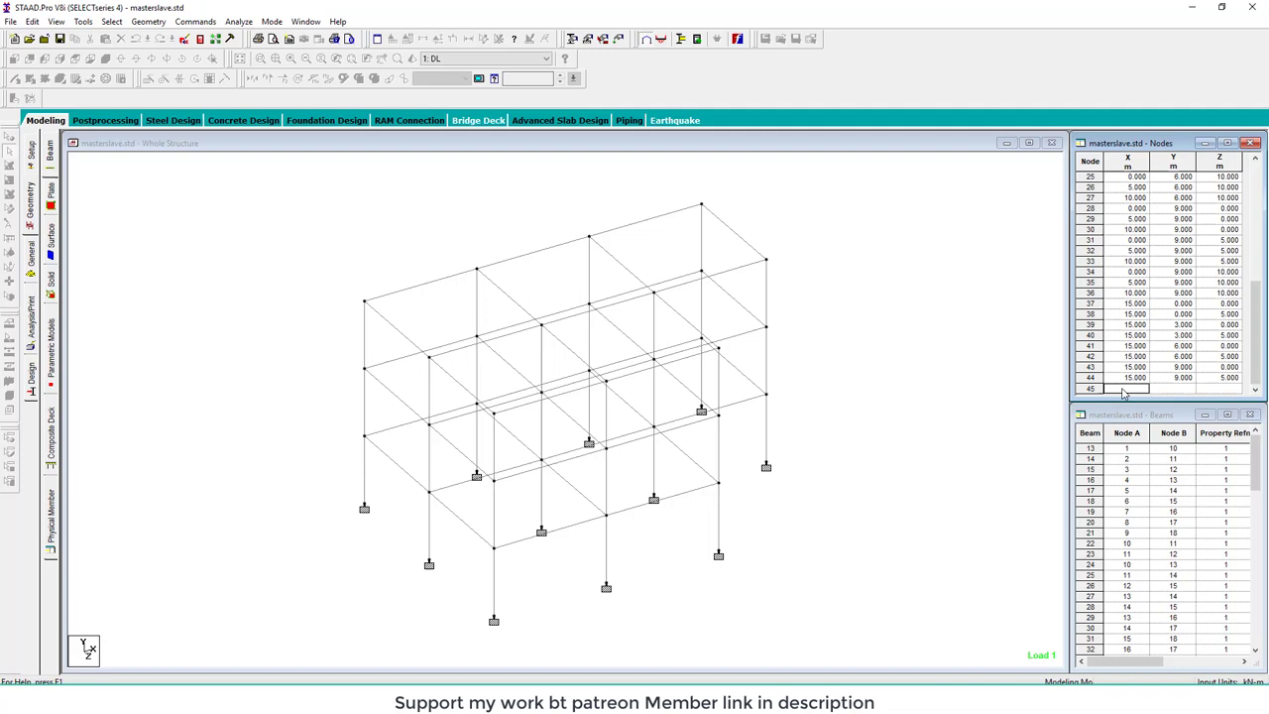
key(alt+Tab)
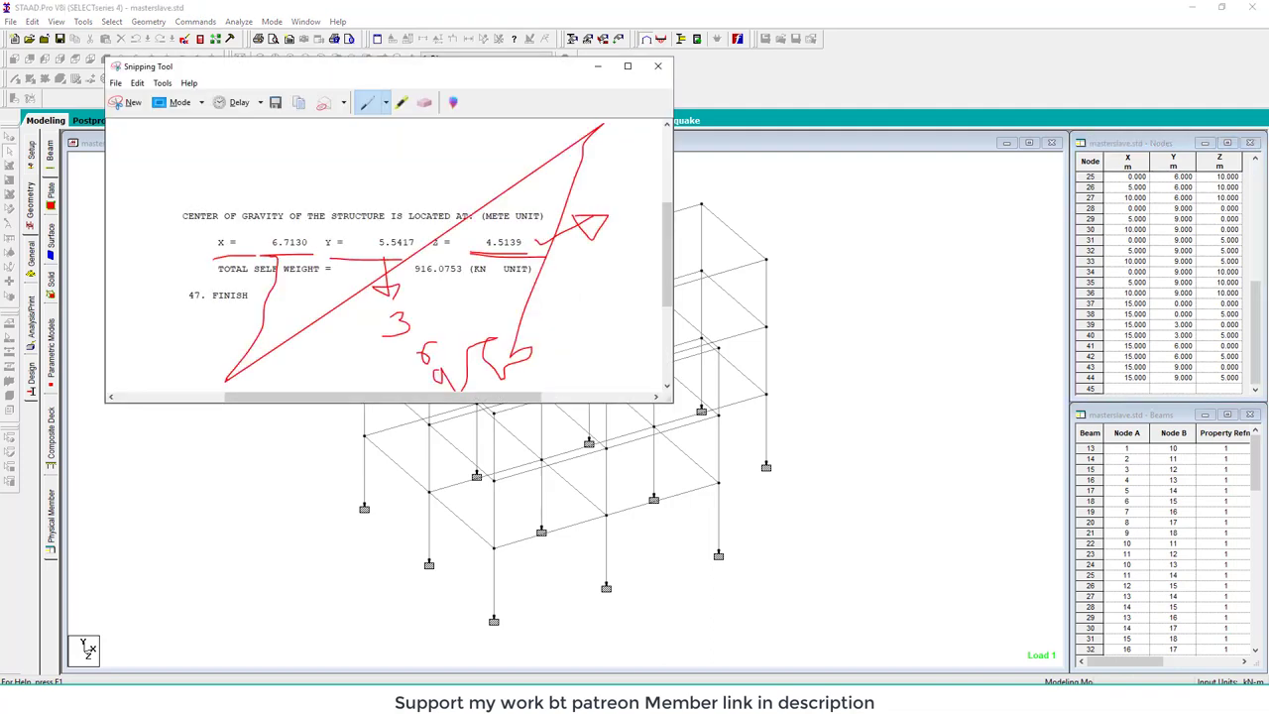
key(alt+Tab)
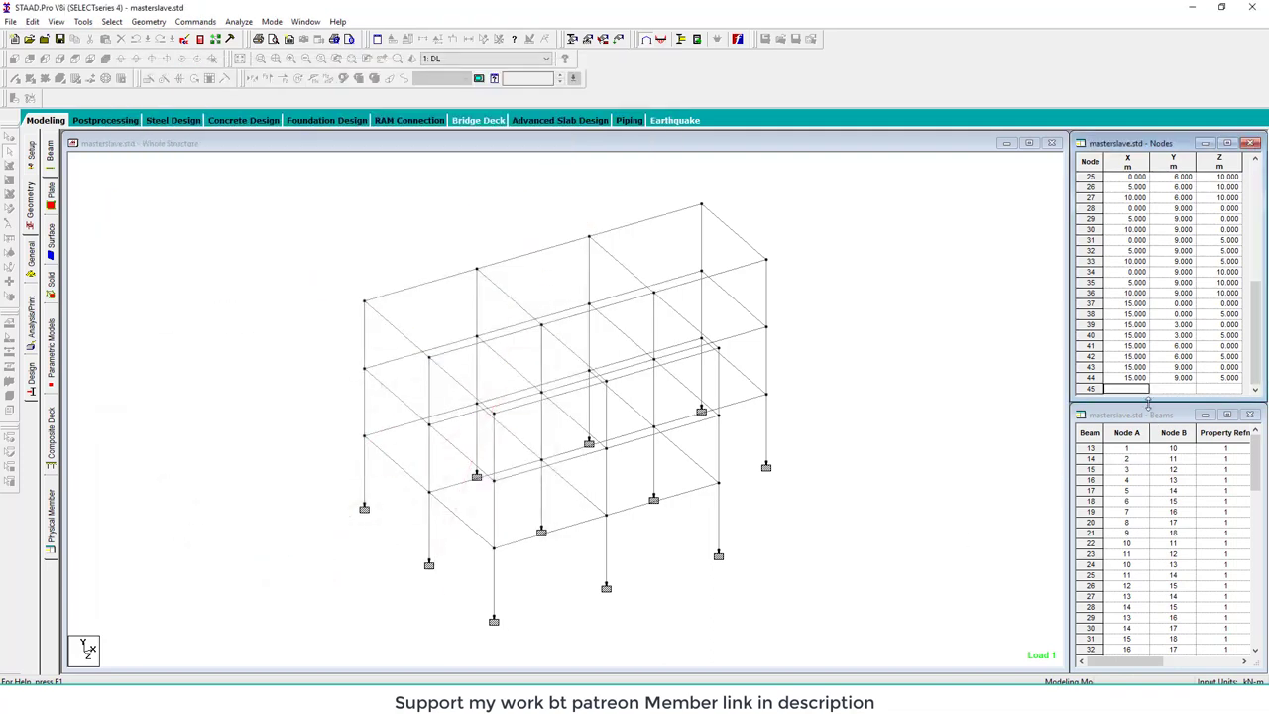
- Add node 45 at X 6.713, Y 3, Z 4.514, agreeing to delete the old results
text(6.7136)
key(Return)
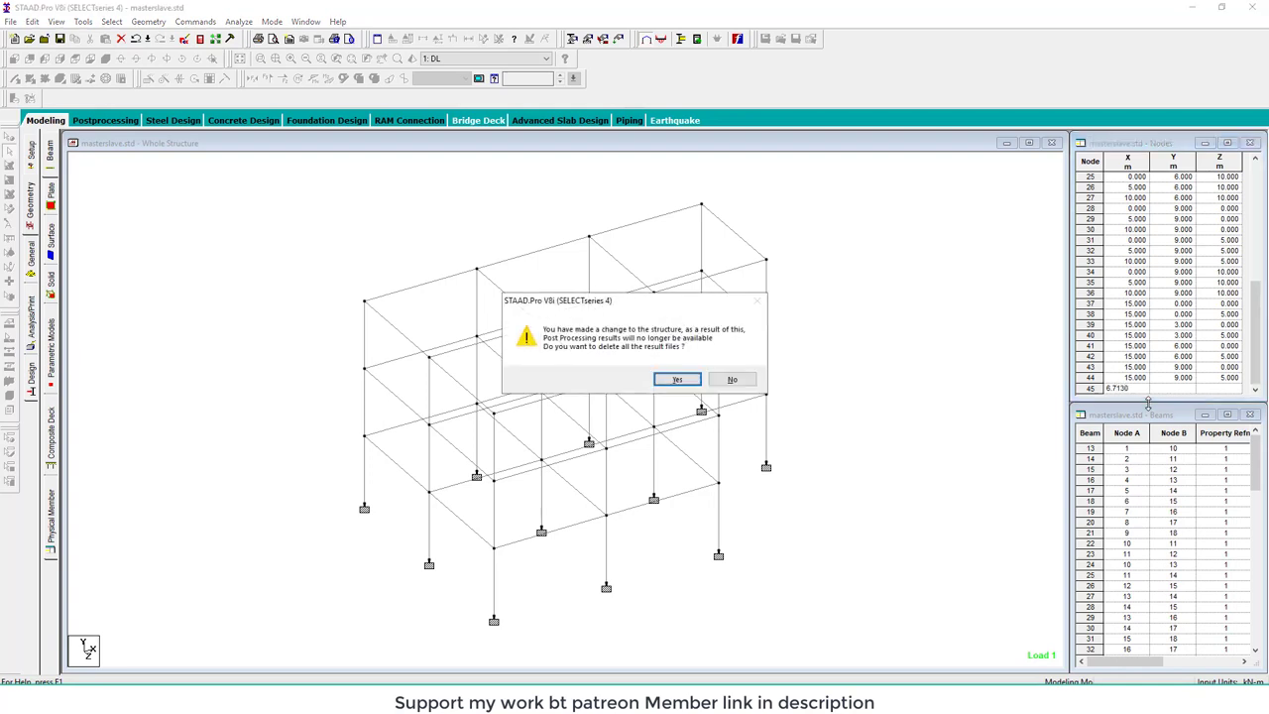
click(678, 378)
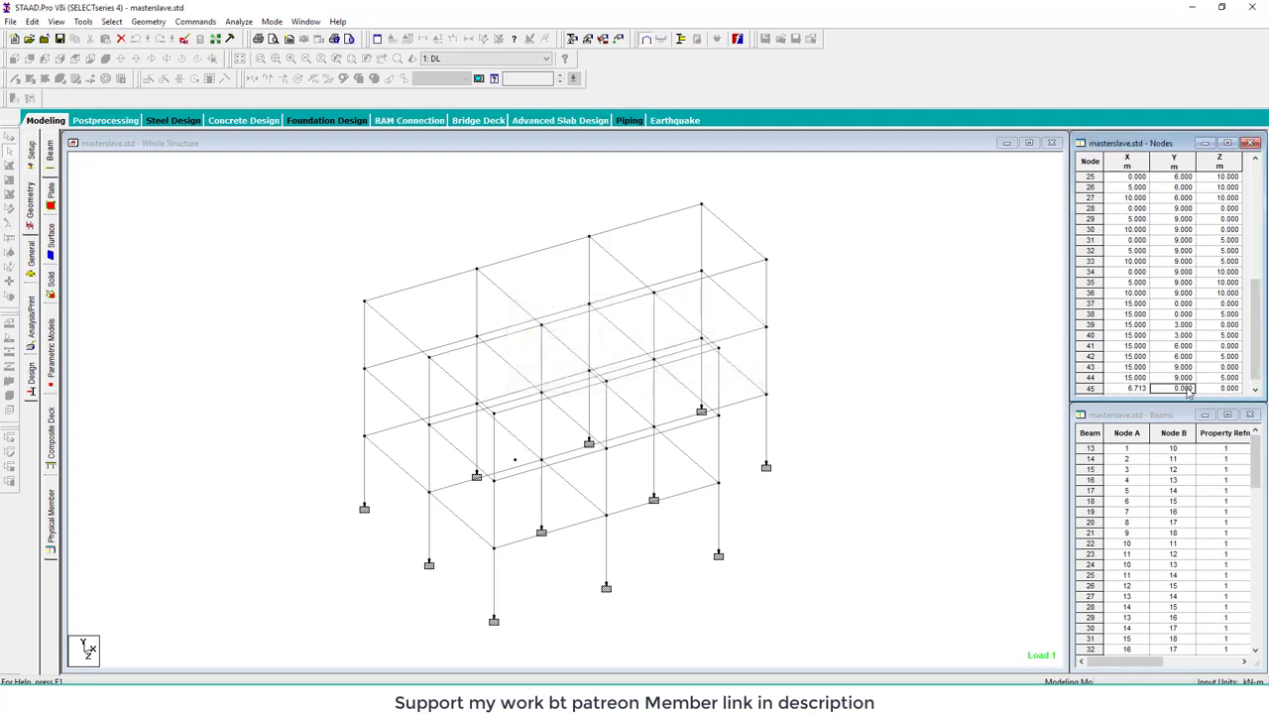
text(3)
key(Return)
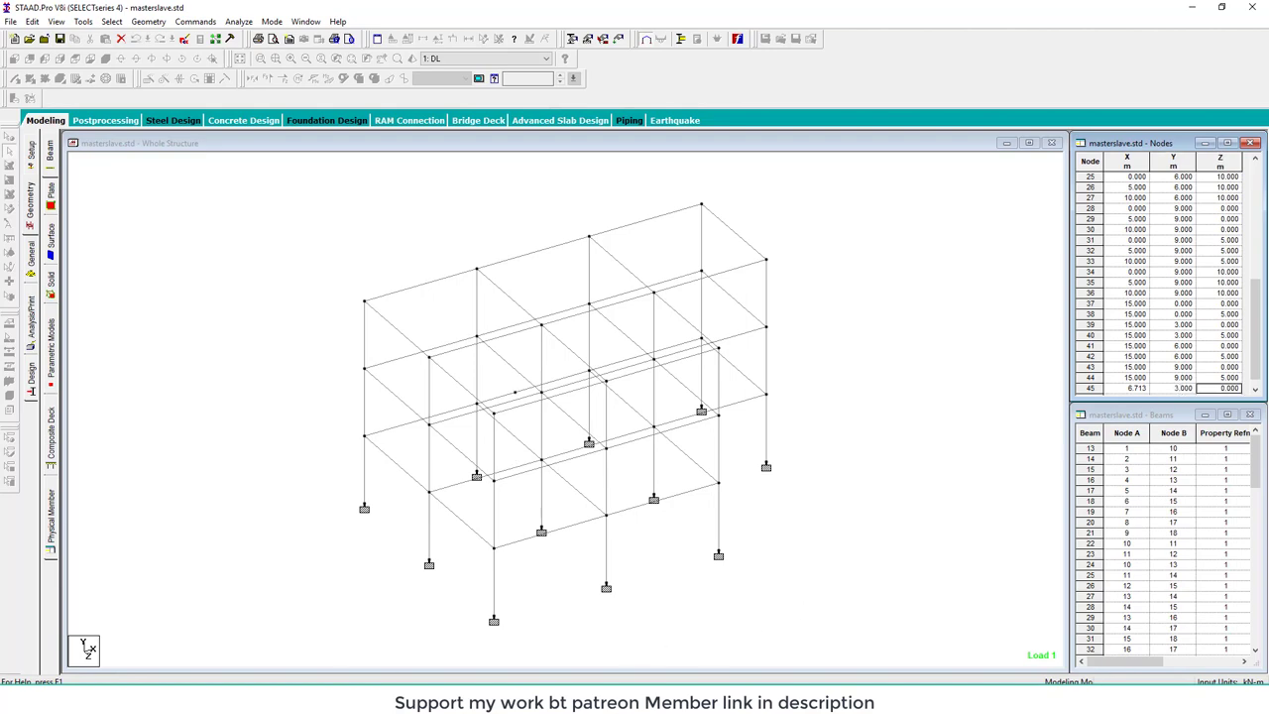
key(alt+Tab)
key(alt+Tab)
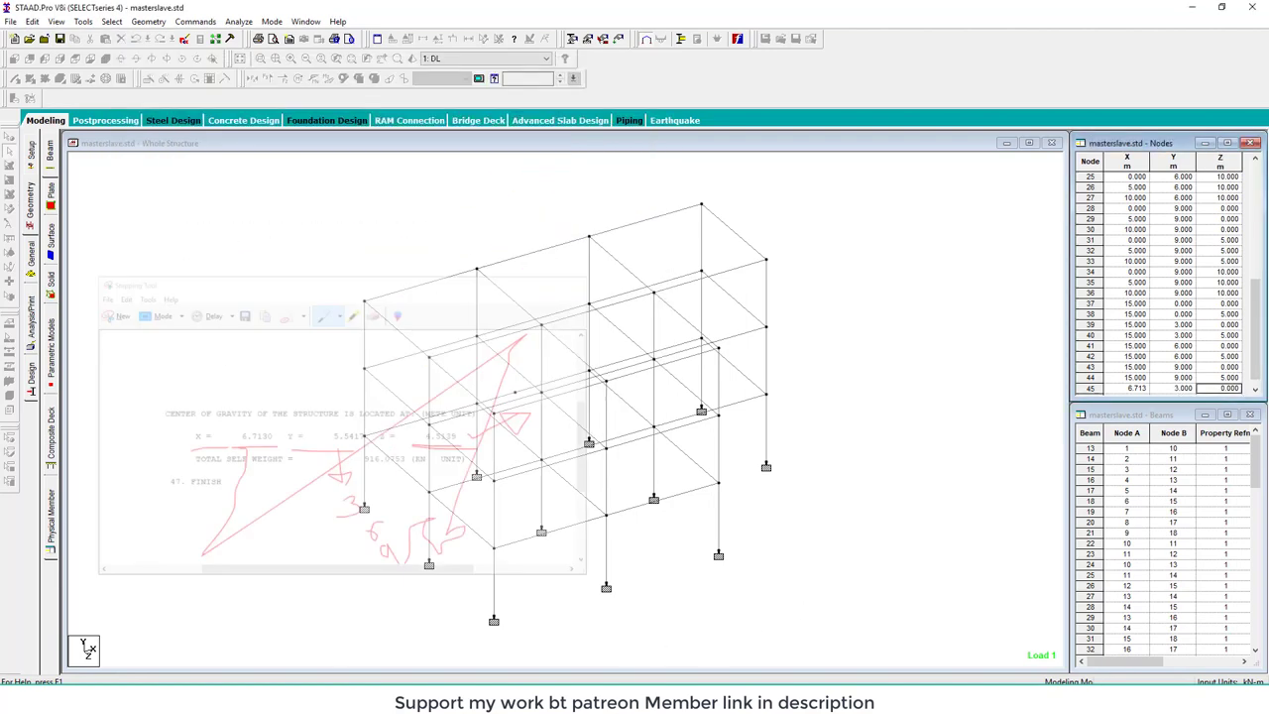
text(4)
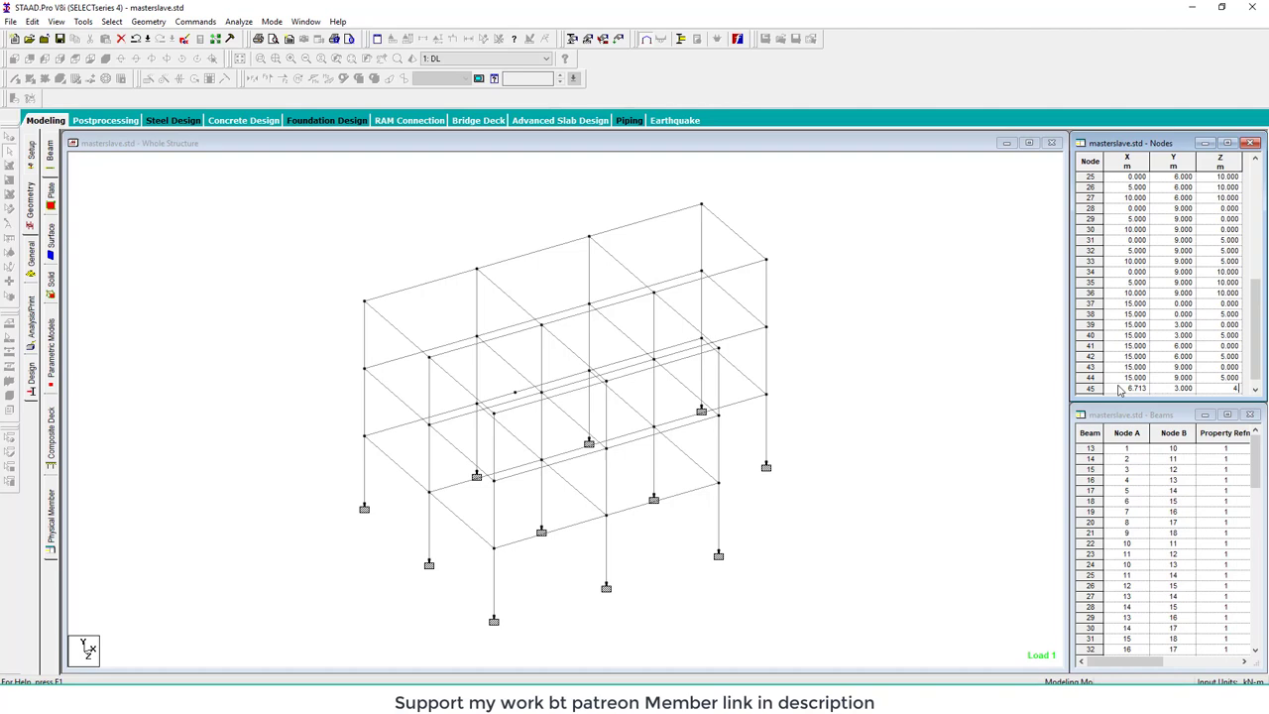
text(.514)
click(1178, 378)
click(1140, 380)
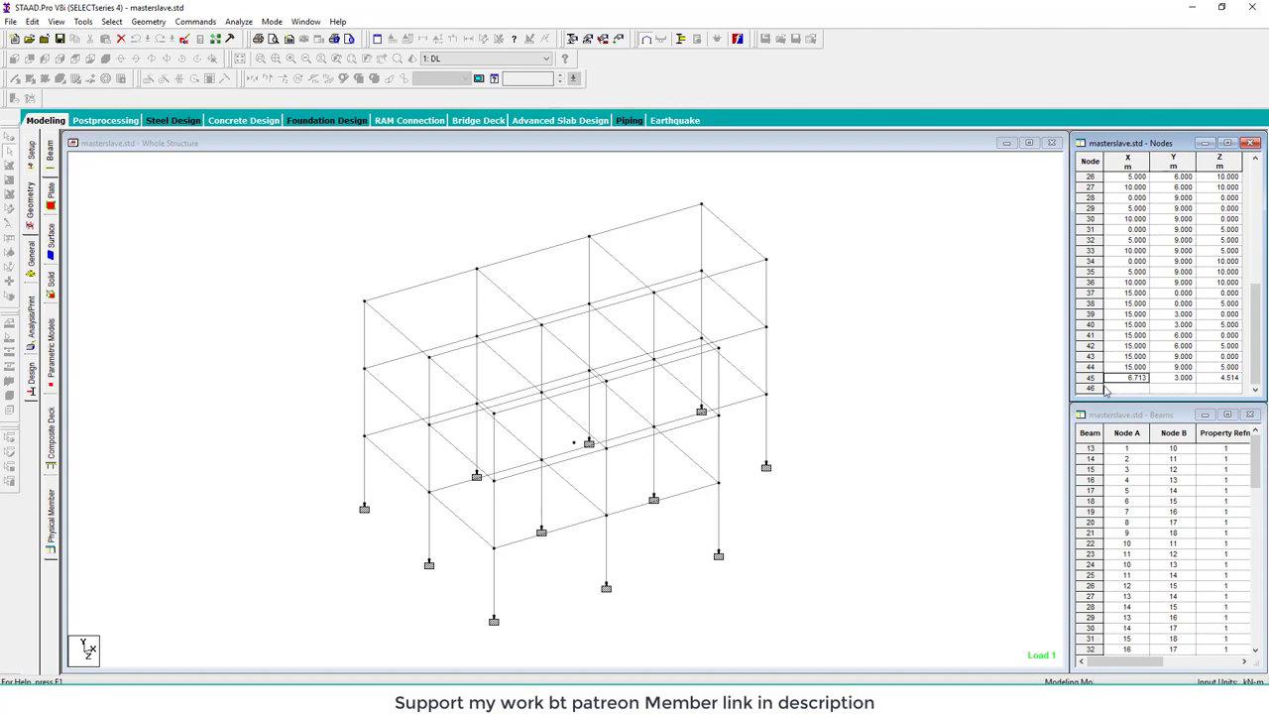
click(1122, 390)
double_click(1222, 379)
key(Return)
- Add node 46 at X 6.713, Y 6, Z 4.514
text(6.713)
key(Return)
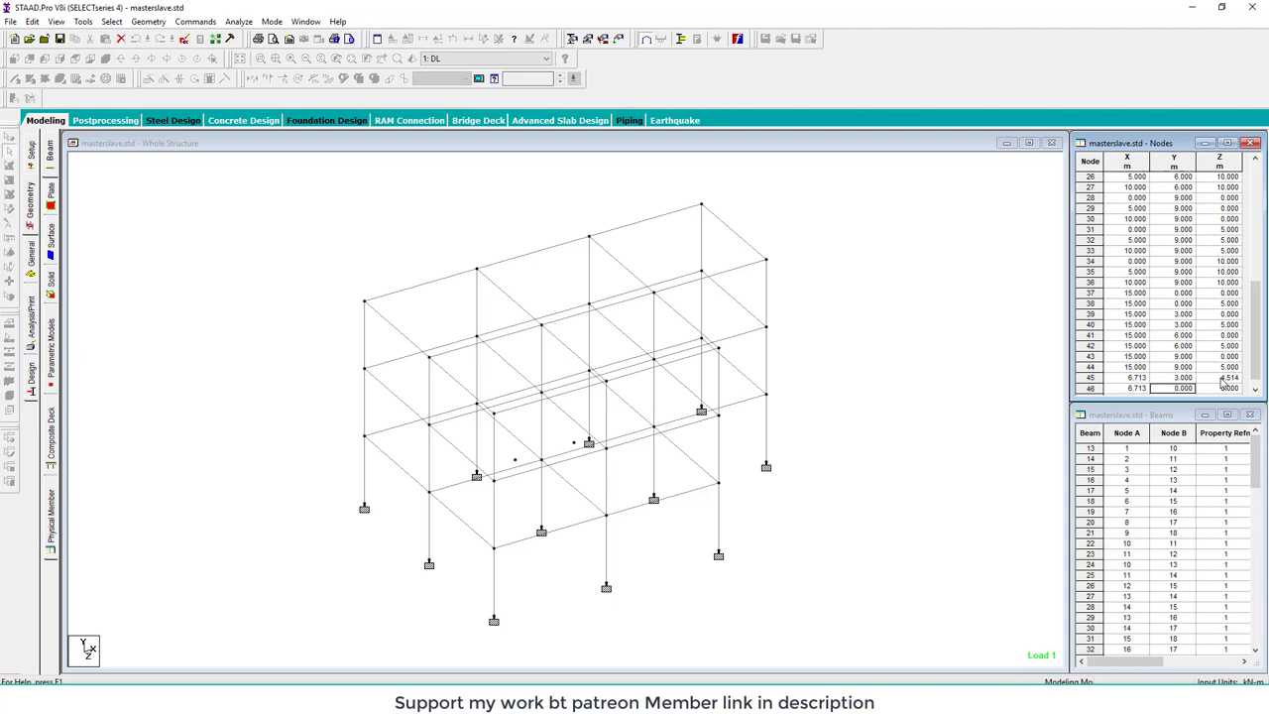
text(6)
key(Return)
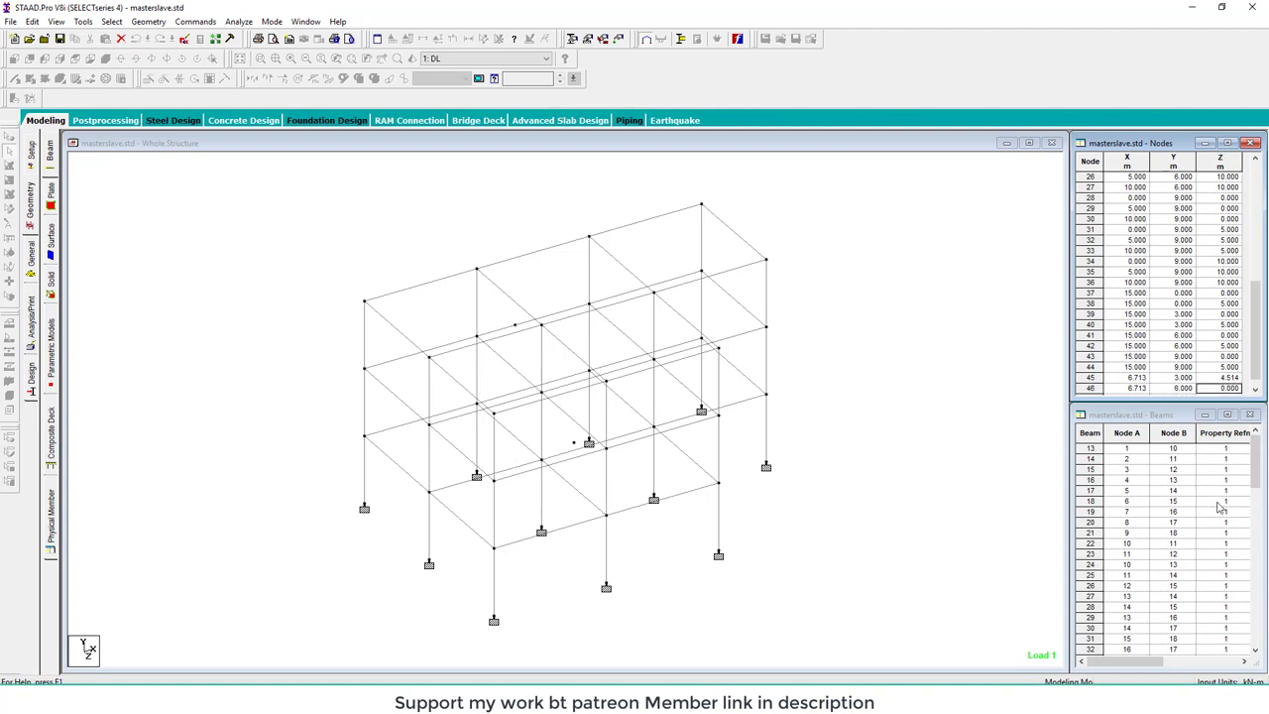
text(4.514)
key(Return)
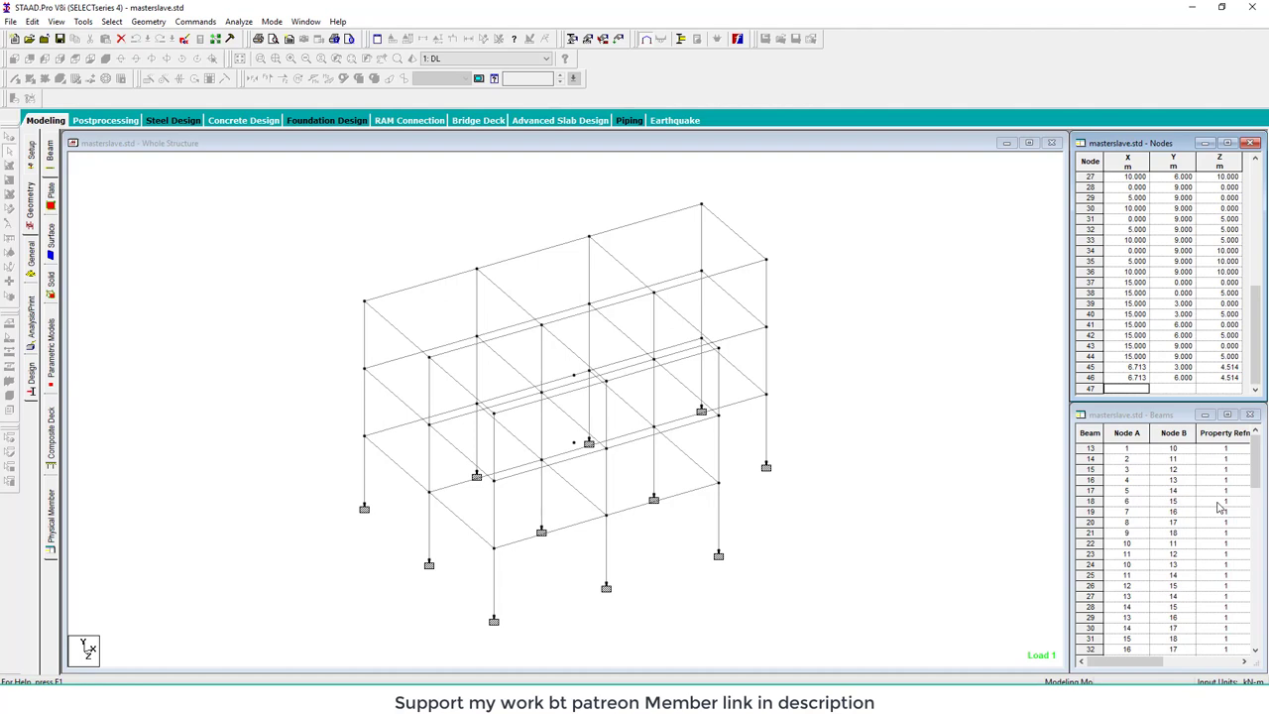
- Add node 47 at Y 9 on the top level
text(6.713)
key(Tab)
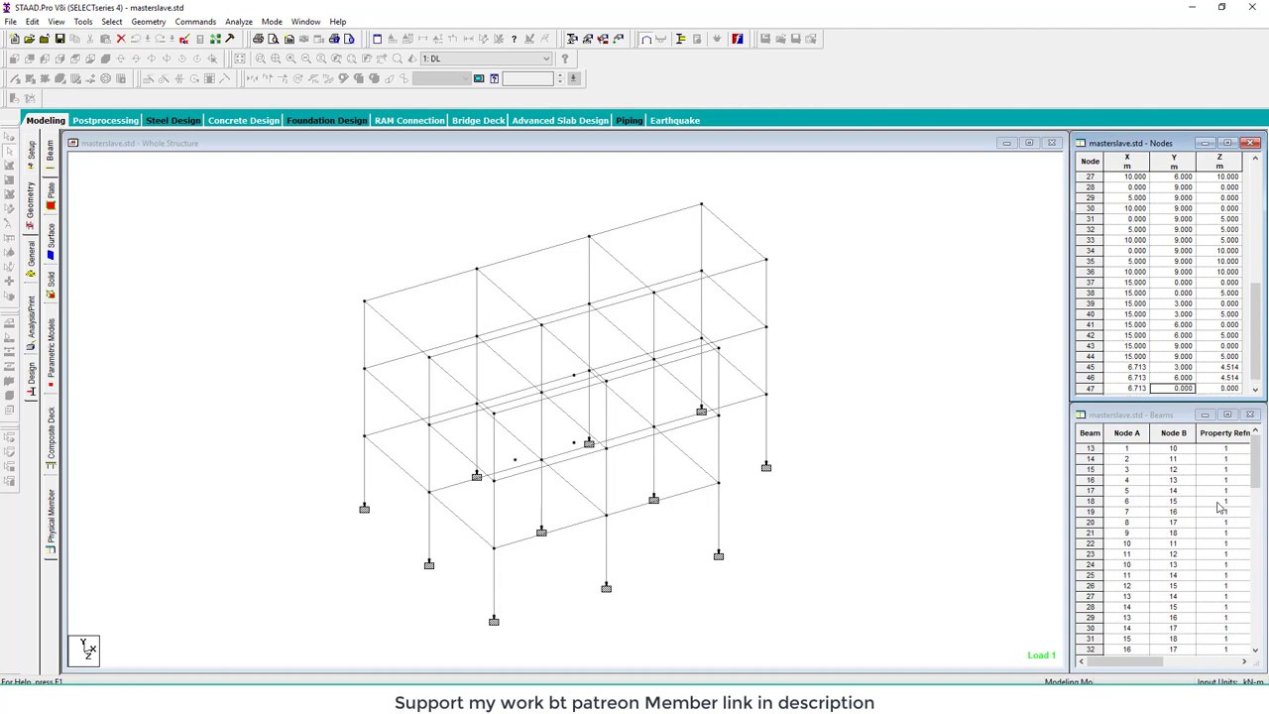
text(9)
key(Tab)
text(4)
- Correct the Z coordinates of nodes 45–47 to the CG value 4.5139
key(alt+Tab)
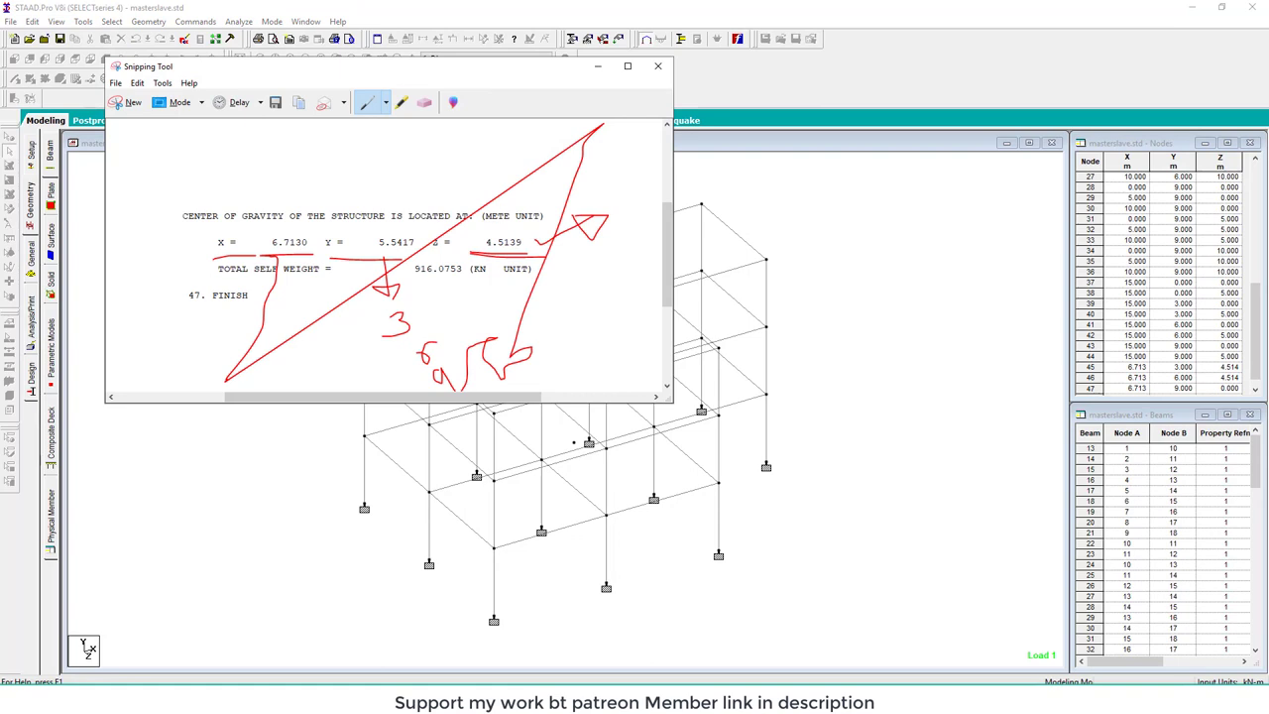
key(alt+Tab)
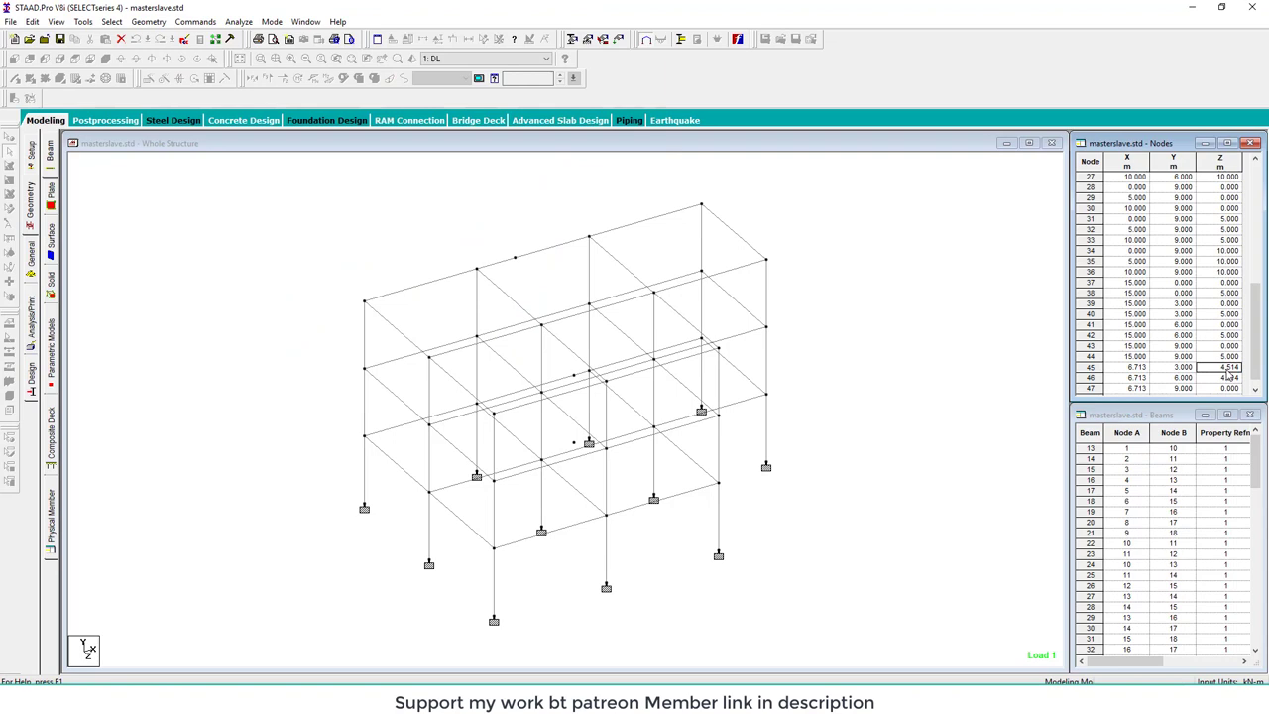
text(4.5139)
key(alt+Tab)
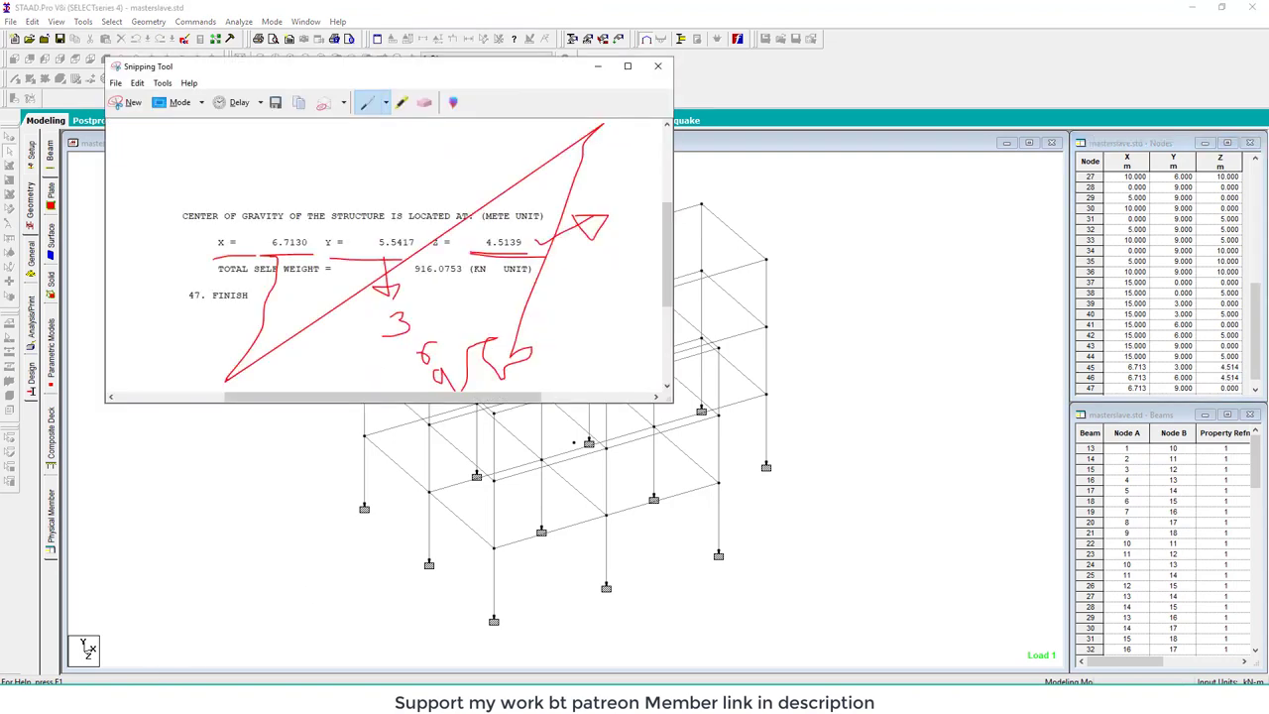
key(alt+Tab)
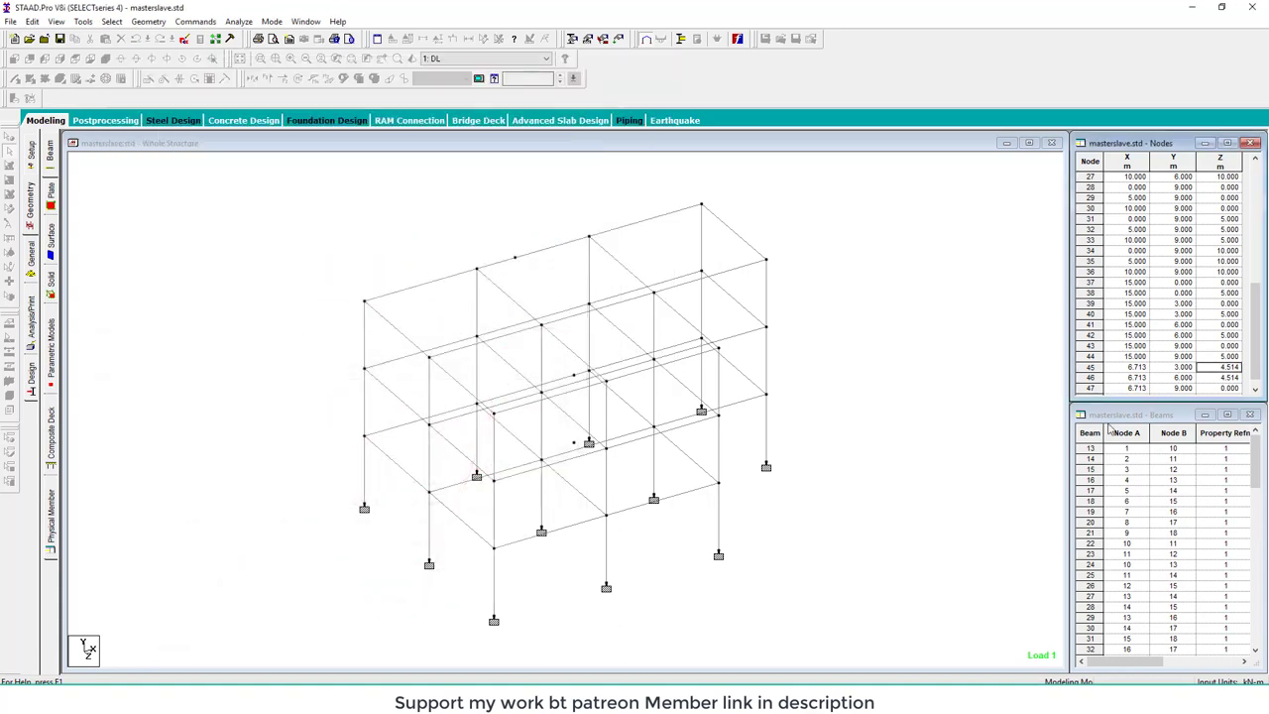
text(4)
key(Return)
key(Right)
key(Right)
text(4.5139)
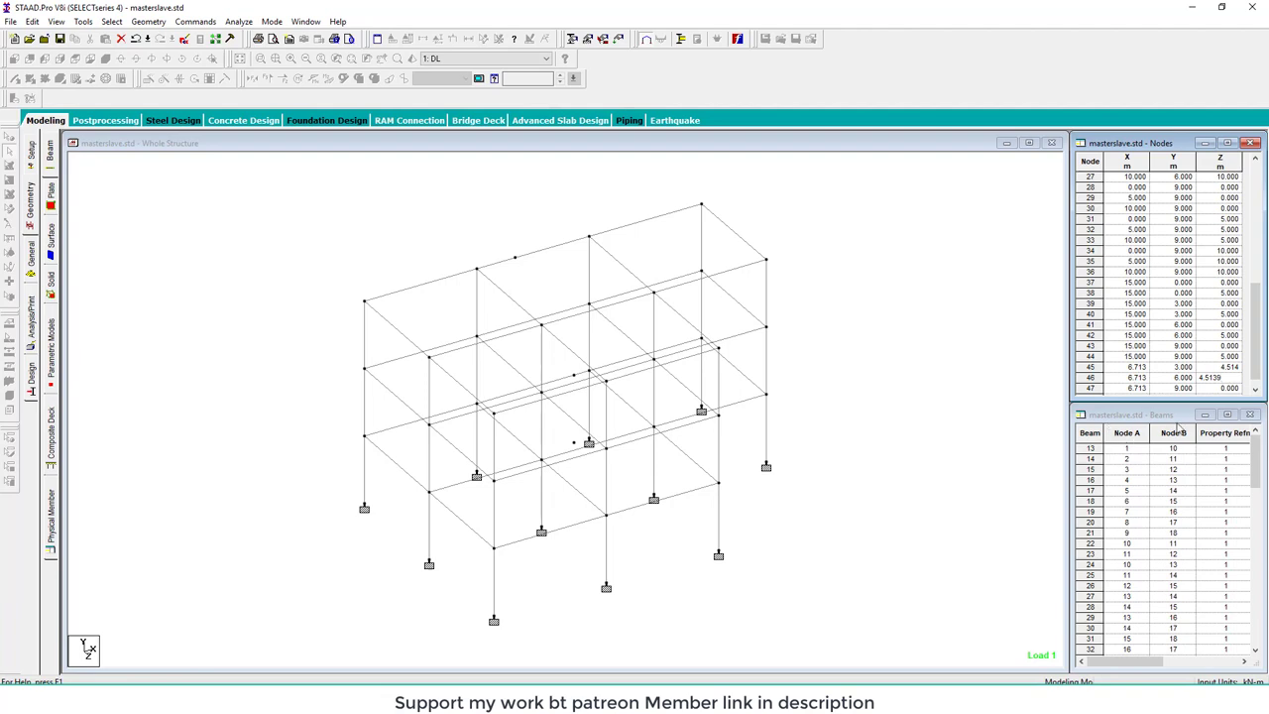
key(Return)
key(Right)
key(Right)
text(4)
double_click(1187, 304)
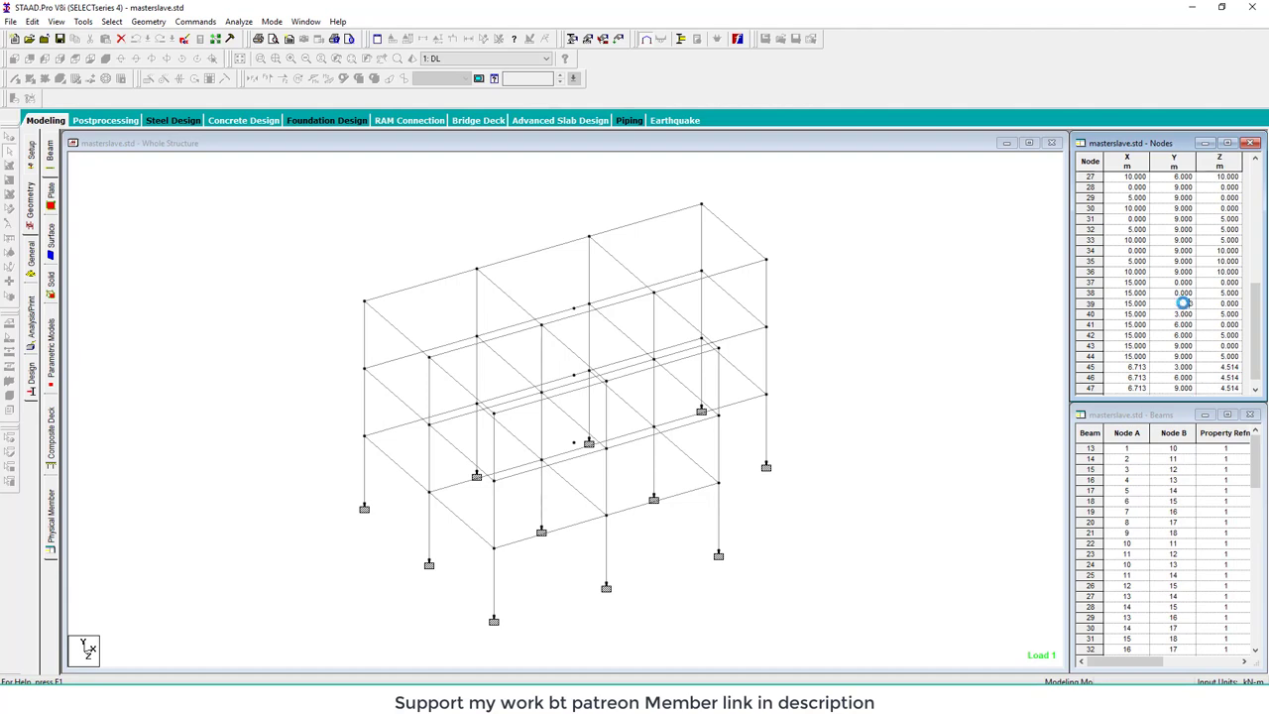
- Select master nodes 45, 46 and 47 with the Nodes Cursor
scroll(589, 466, up, 2)
click(576, 448)
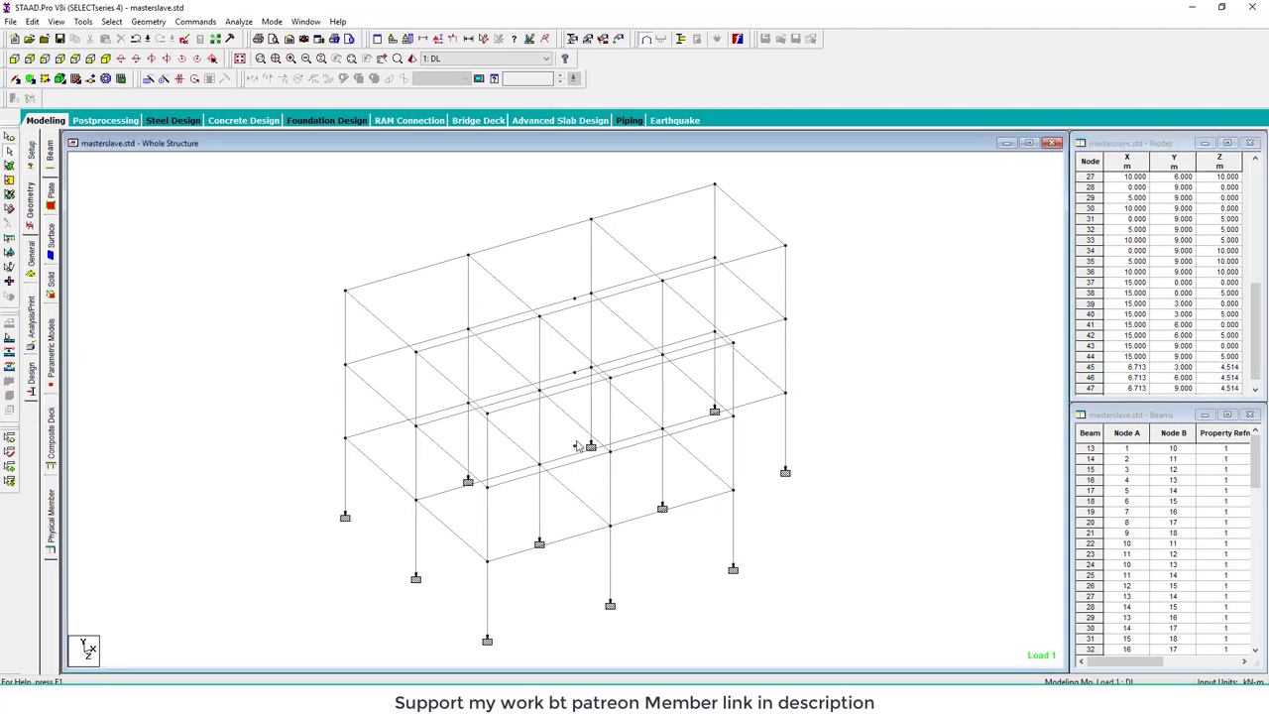
click(9, 135)
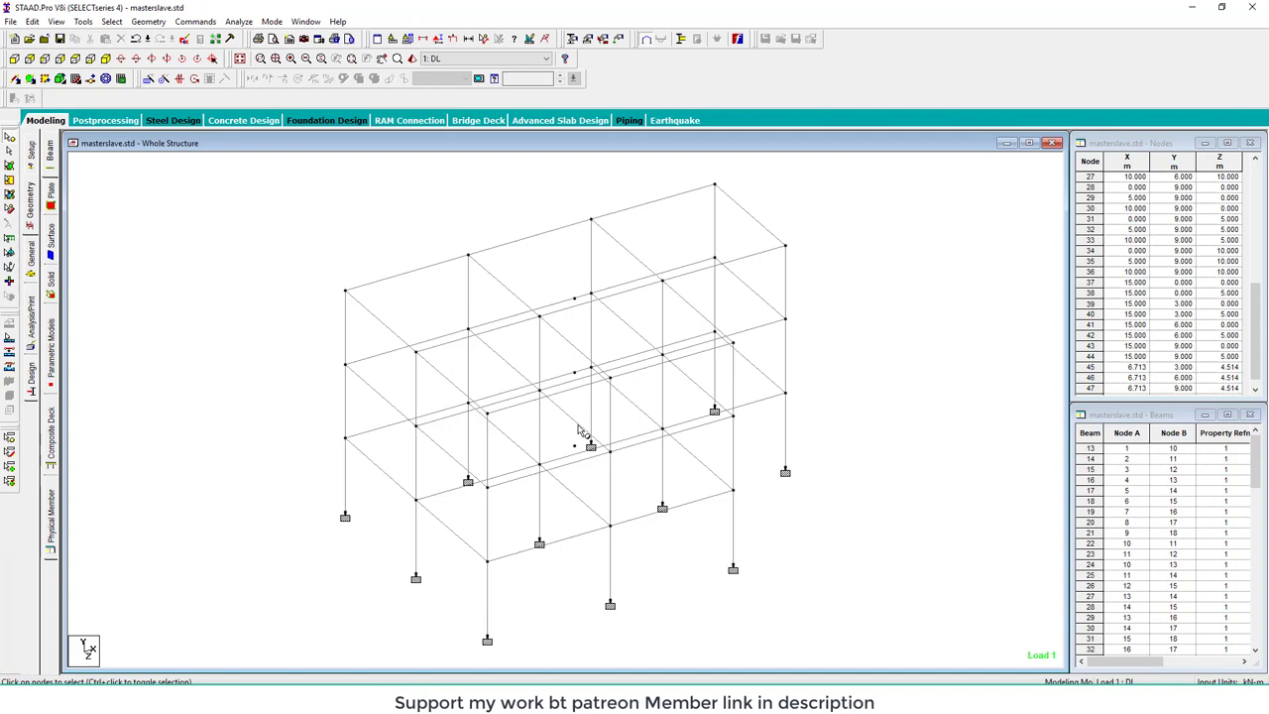
click(575, 448)
ctrl+click(575, 373)
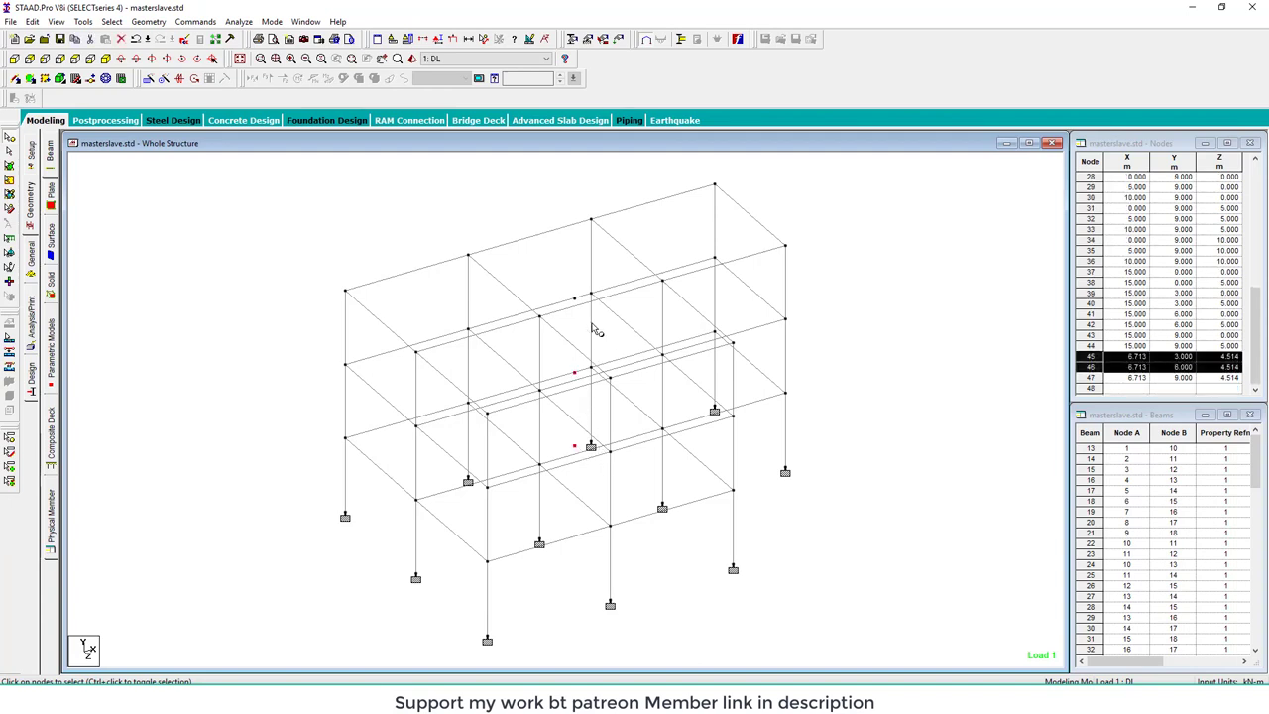
ctrl+click(574, 299)
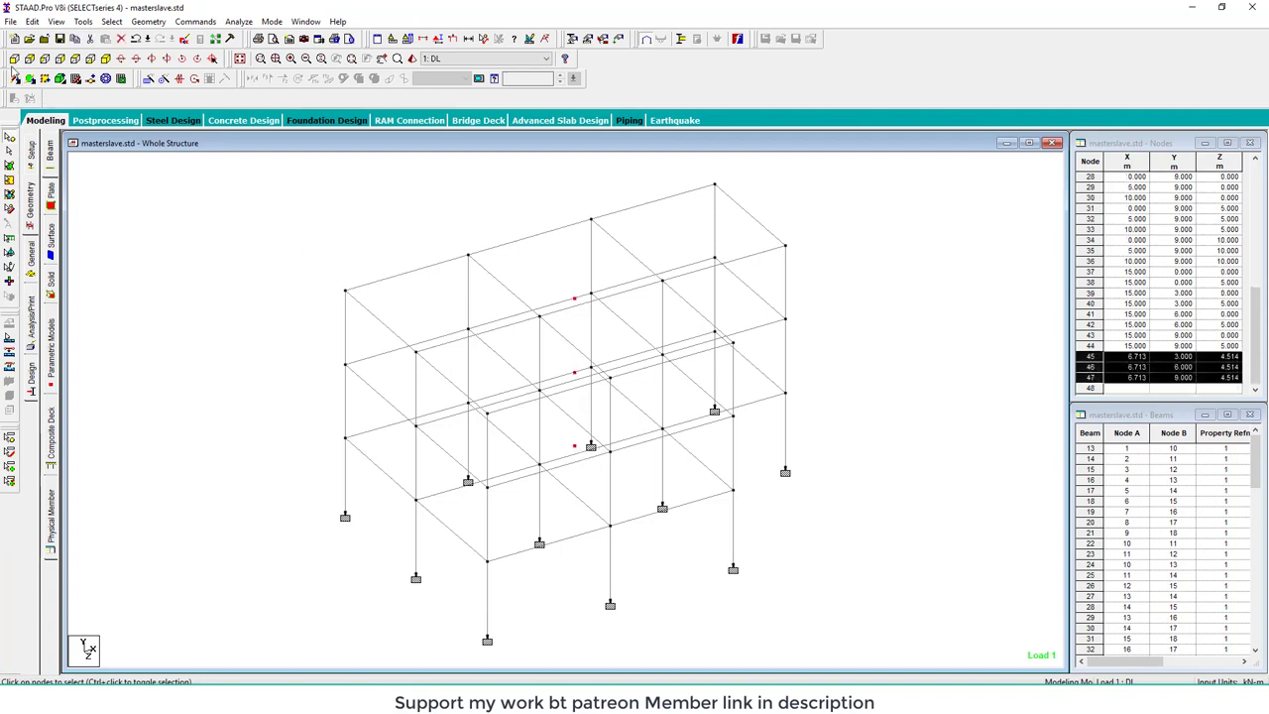
- Show the frame in front view and open the General > Spec page
click(14, 59)
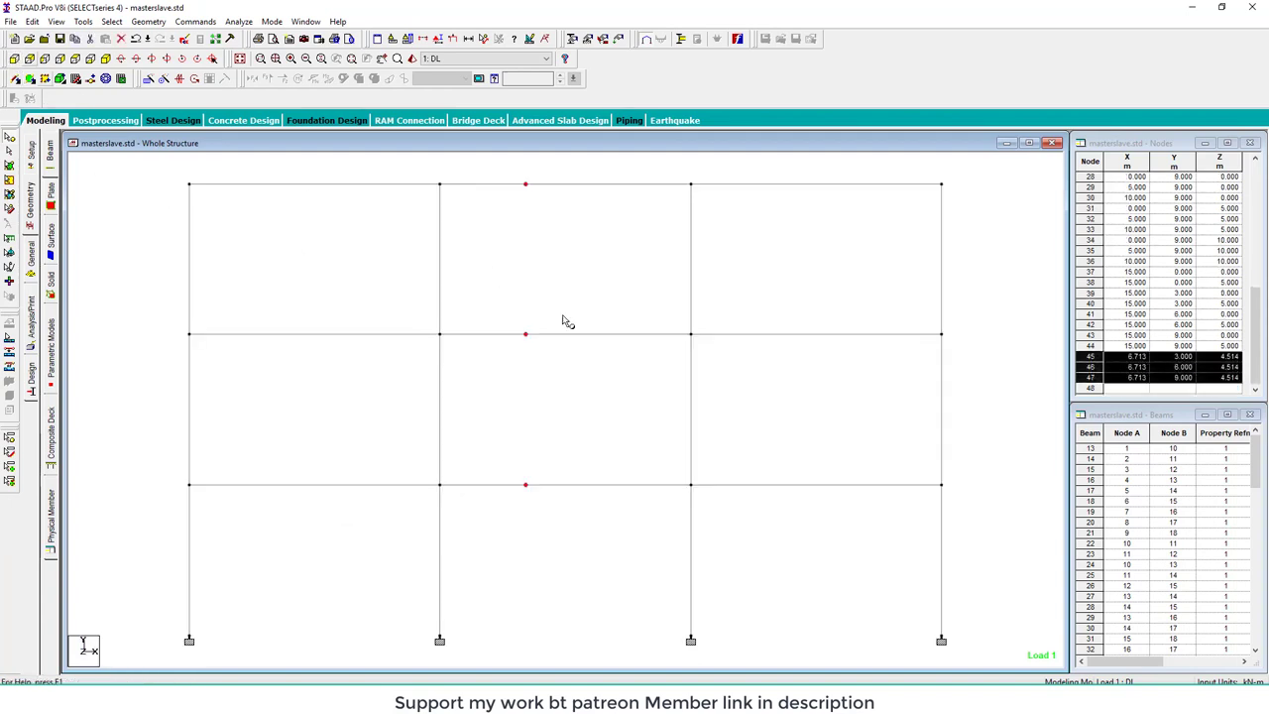
click(38, 256)
click(50, 202)
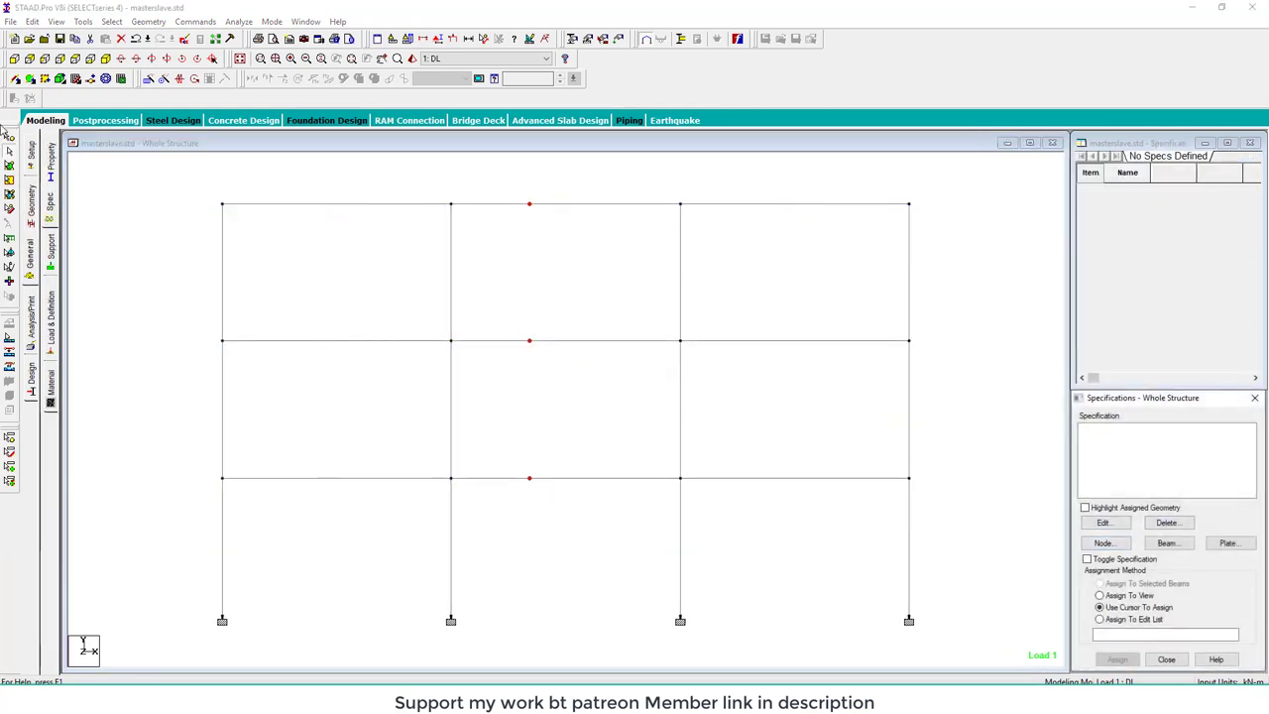
- Select the floor master nodes with the Nodes Cursor
click(9, 151)
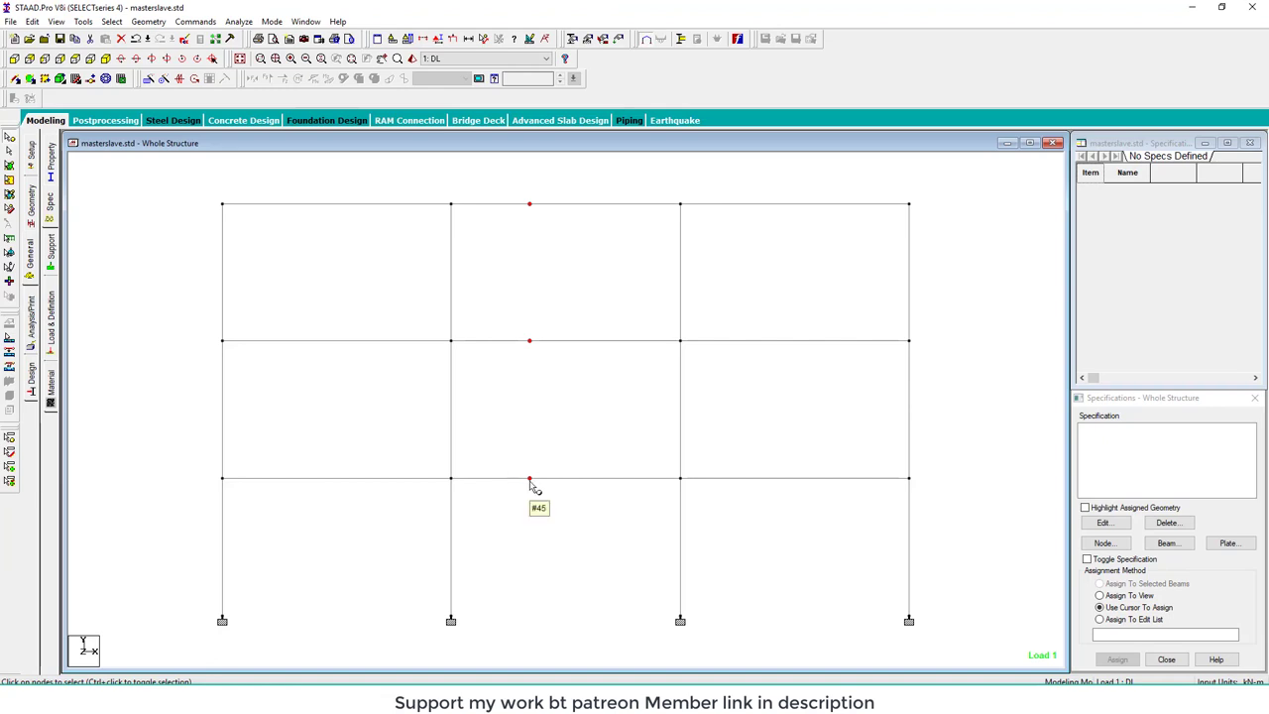
ctrl+click(529, 340)
ctrl+click(529, 205)
ctrl+click(530, 206)
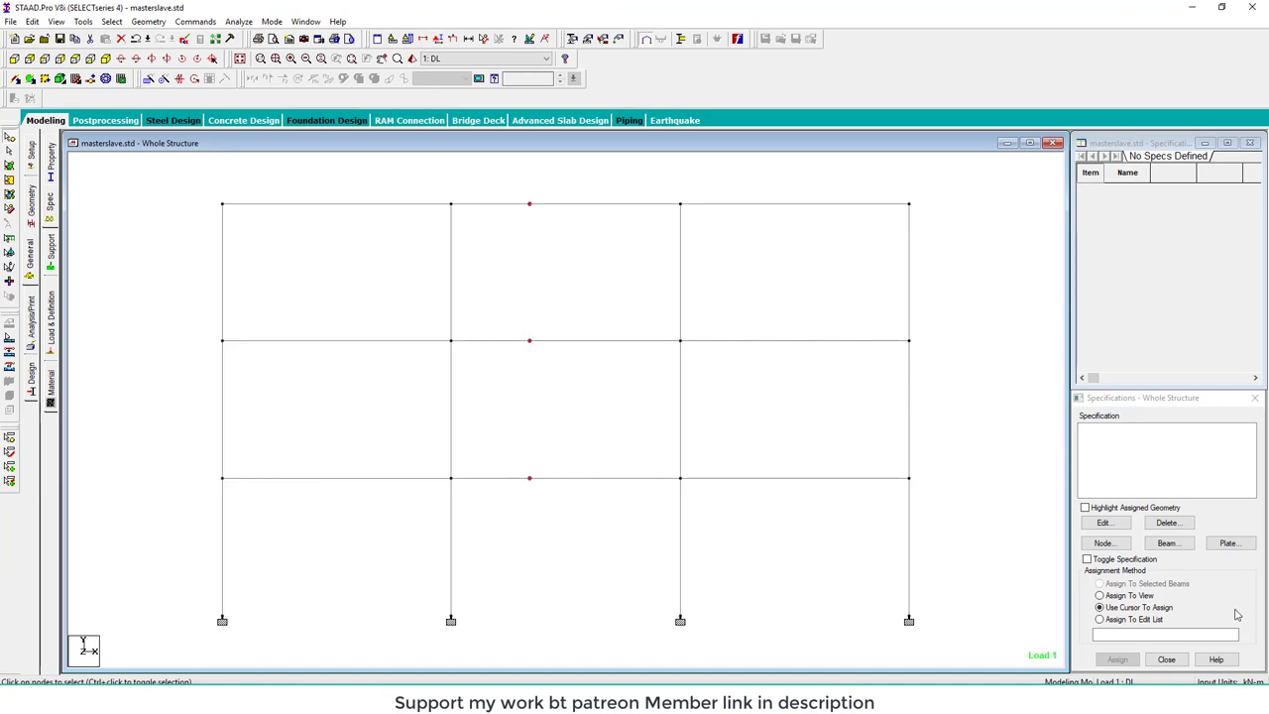
- Add a master/slave node specification with master node 45, Rigid off and ZX on
click(1104, 544)
click(1177, 494)
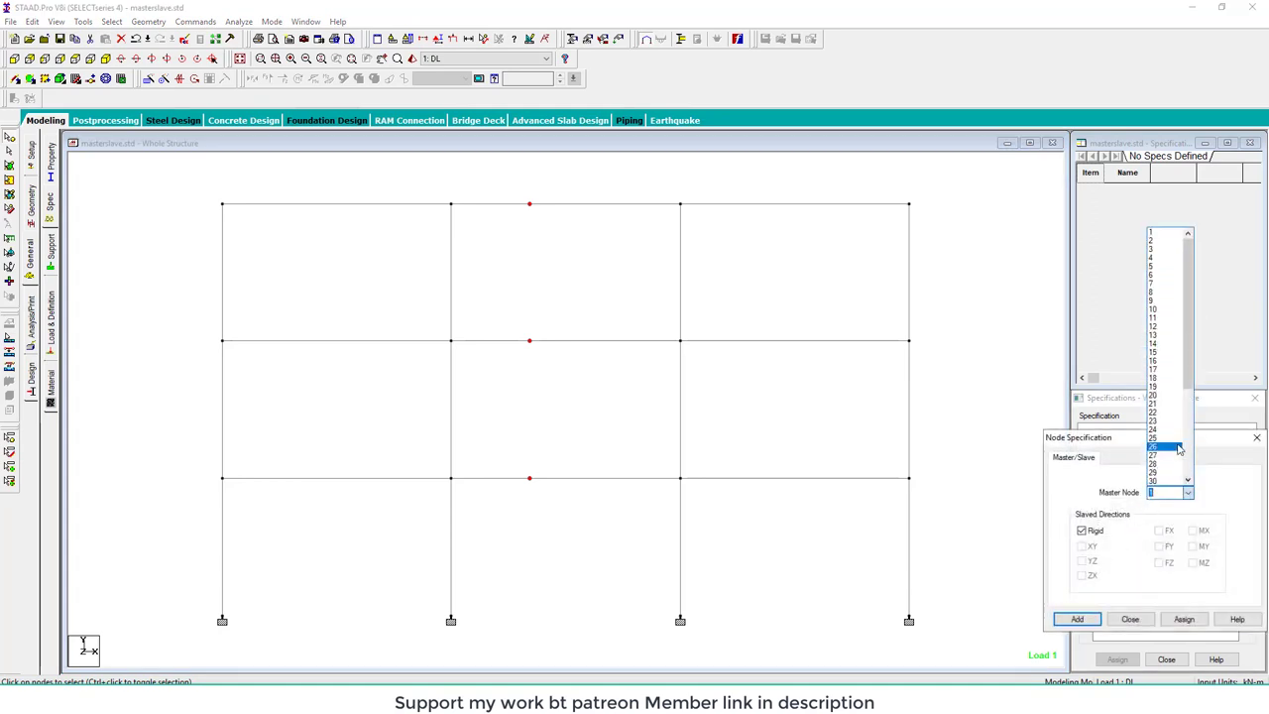
scroll(1174, 453, down, 6)
click(1170, 463)
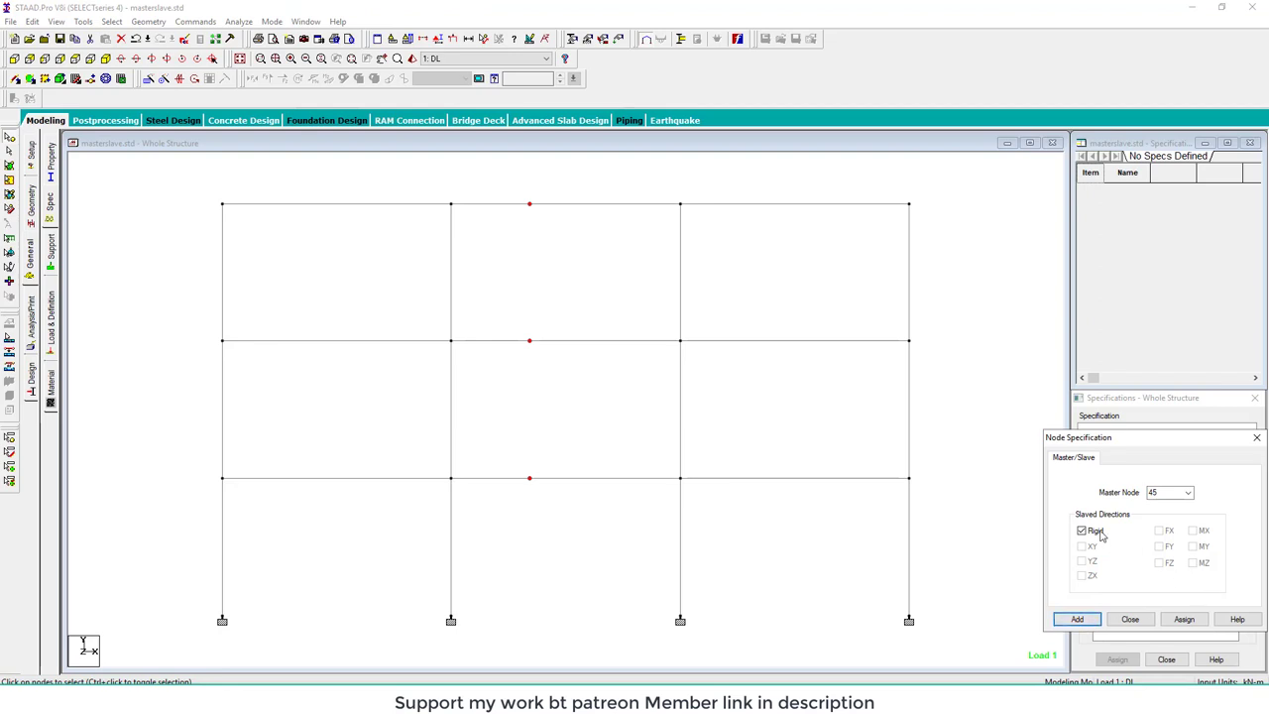
click(1095, 534)
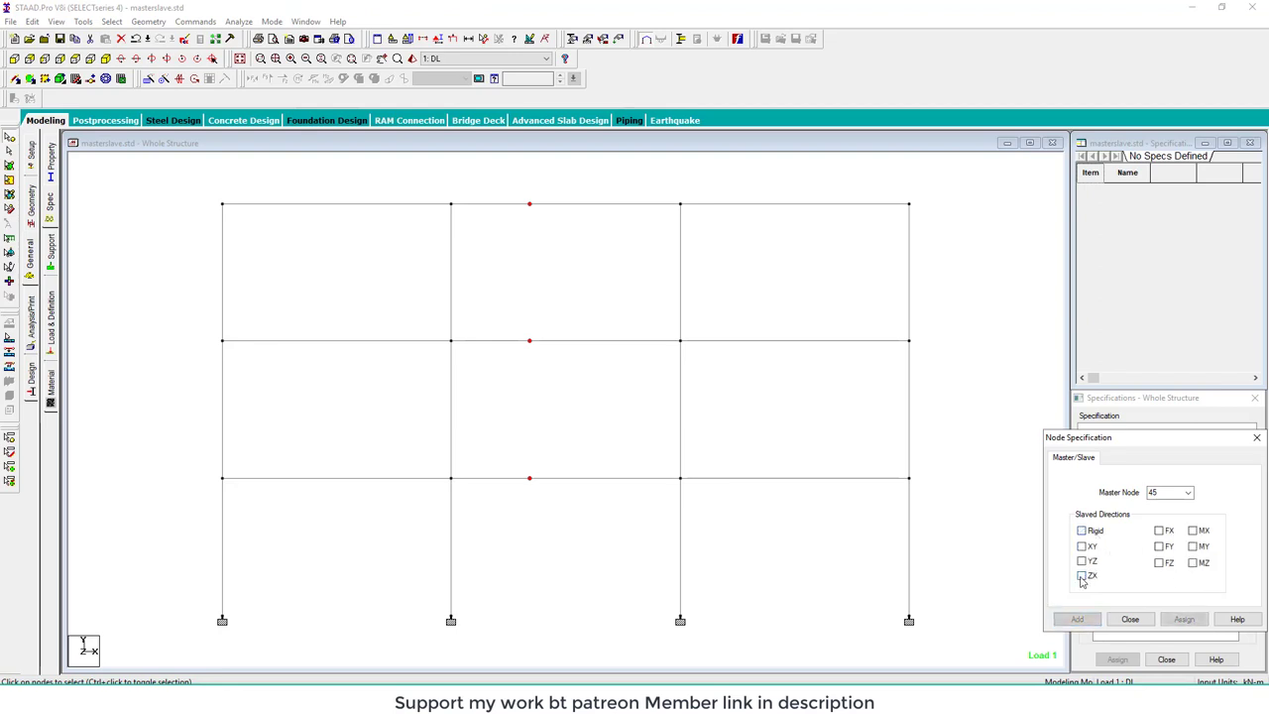
click(1083, 577)
click(1077, 619)
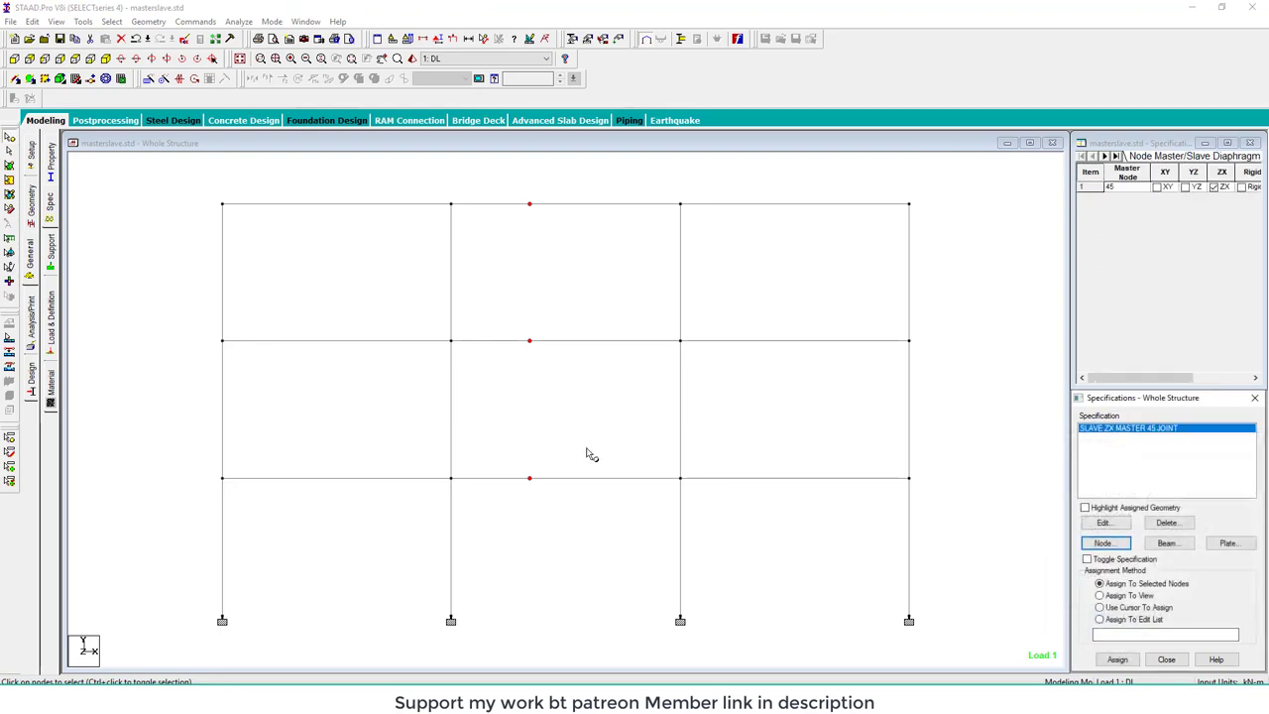
- Assign the SLAVE ZX MASTER 45 spec to the lowest floor's nodes, excluding the master
click(227, 487)
drag(199, 463, 923, 510)
ctrl+click(531, 478)
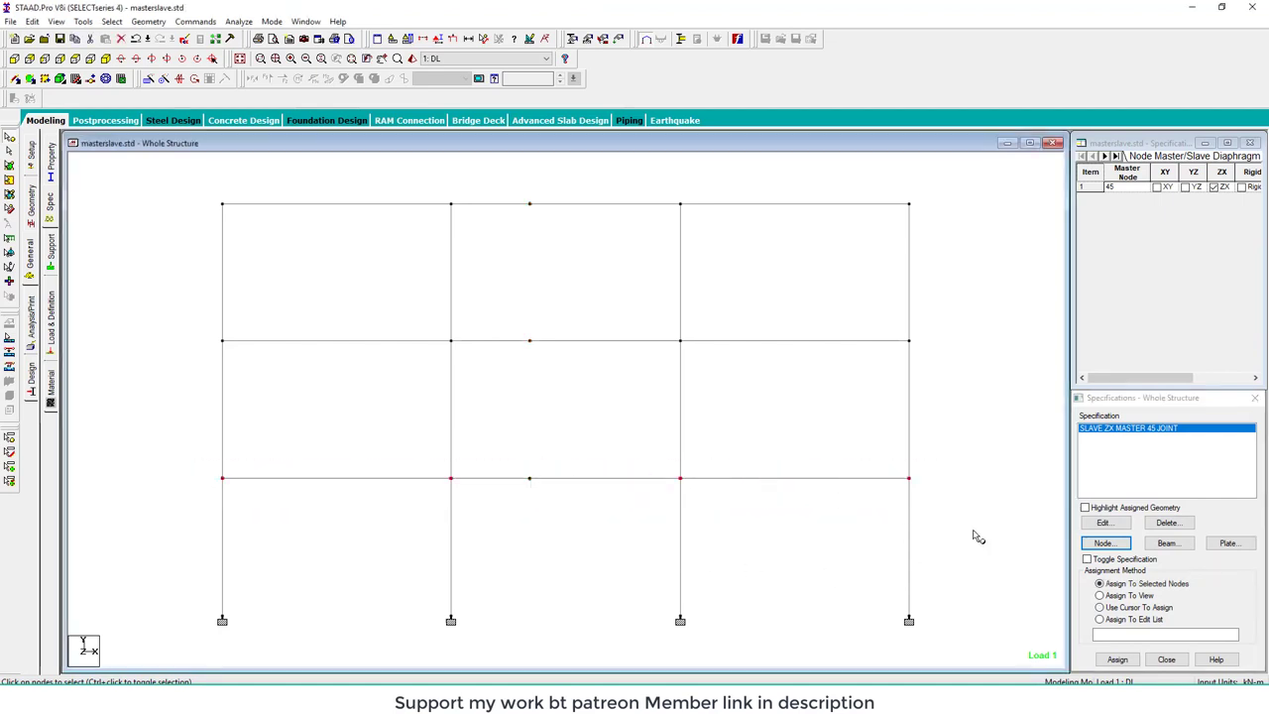
click(1118, 659)
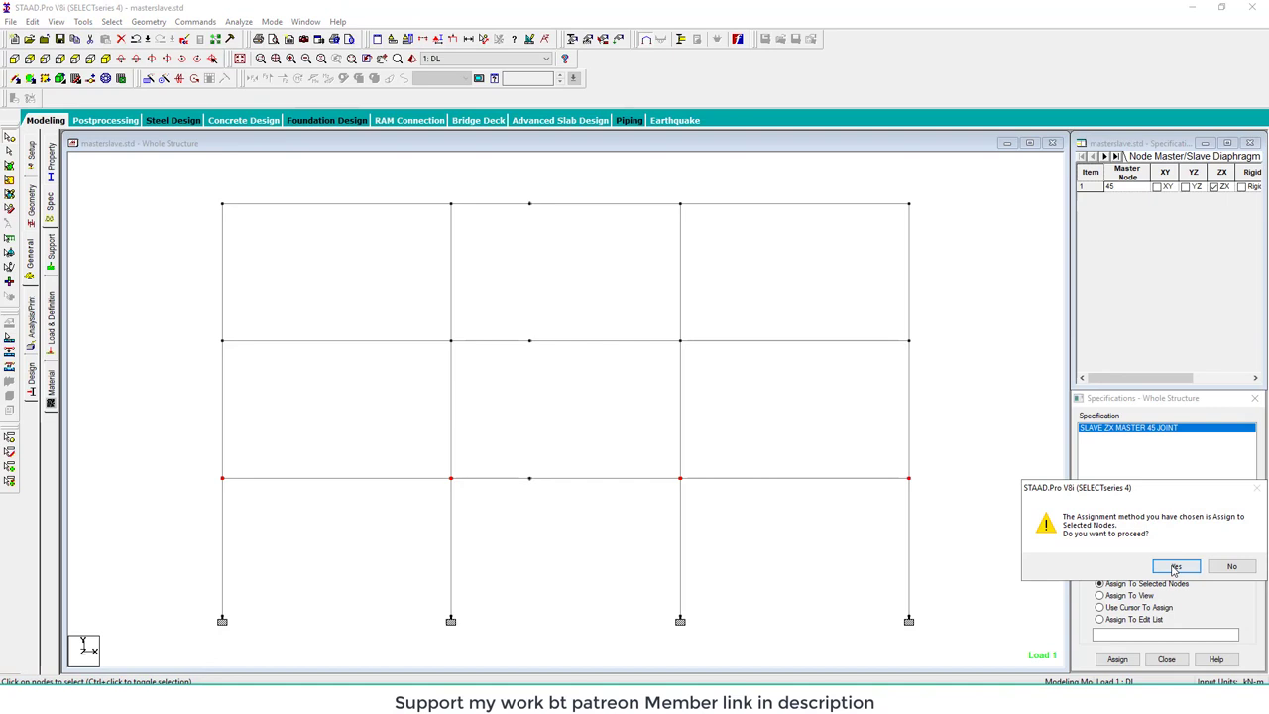
click(1172, 568)
- Add a master/slave specification with master node 46, Rigid off and ZX on
click(1109, 543)
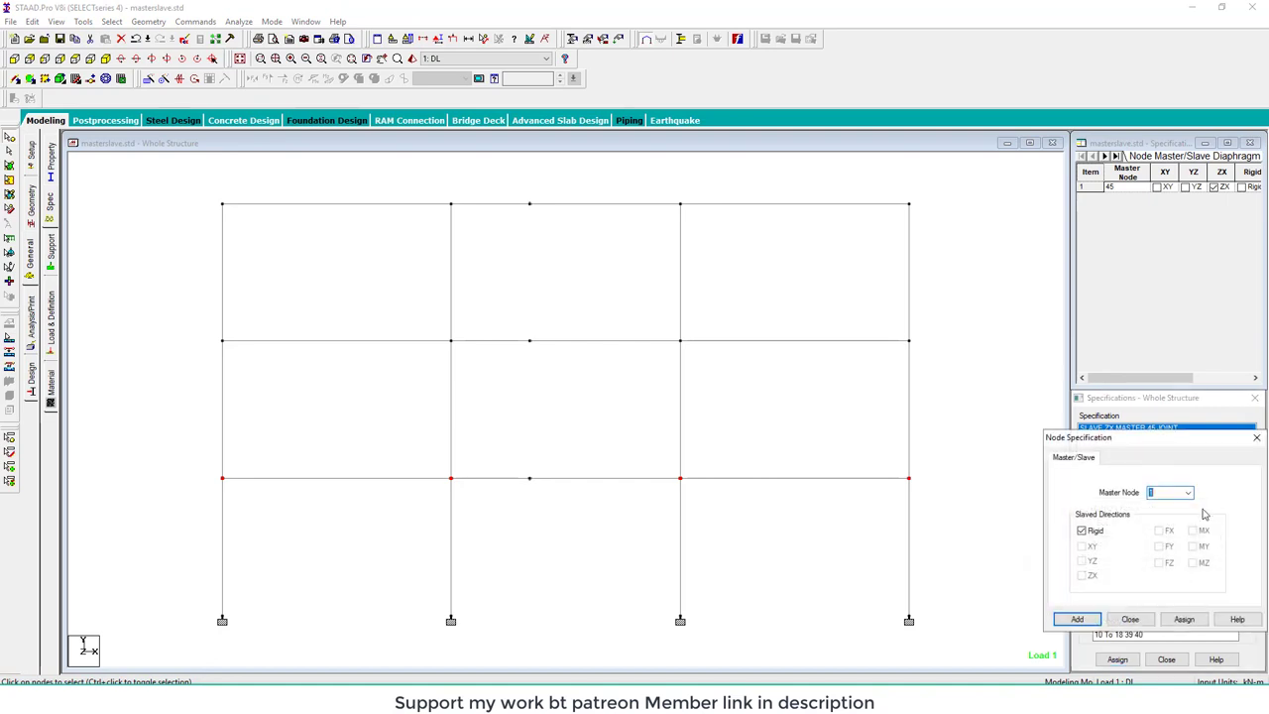
click(1190, 492)
scroll(1168, 466, down, 6)
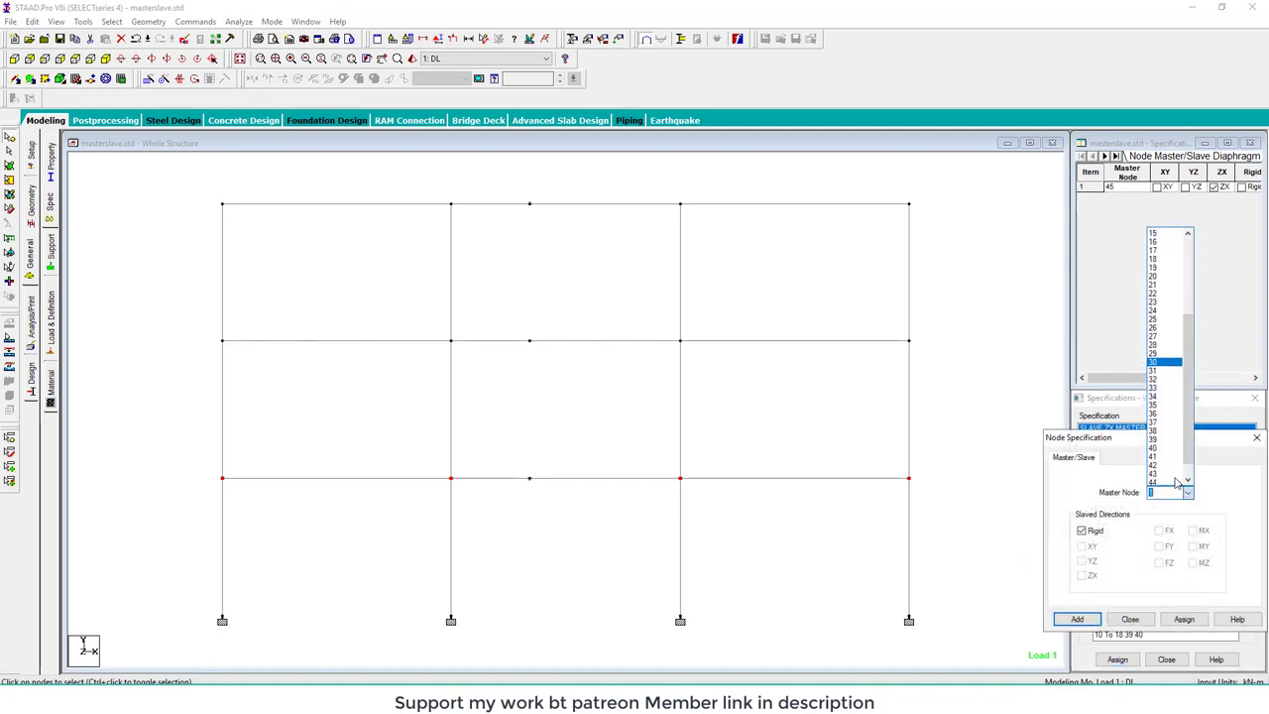
click(1159, 466)
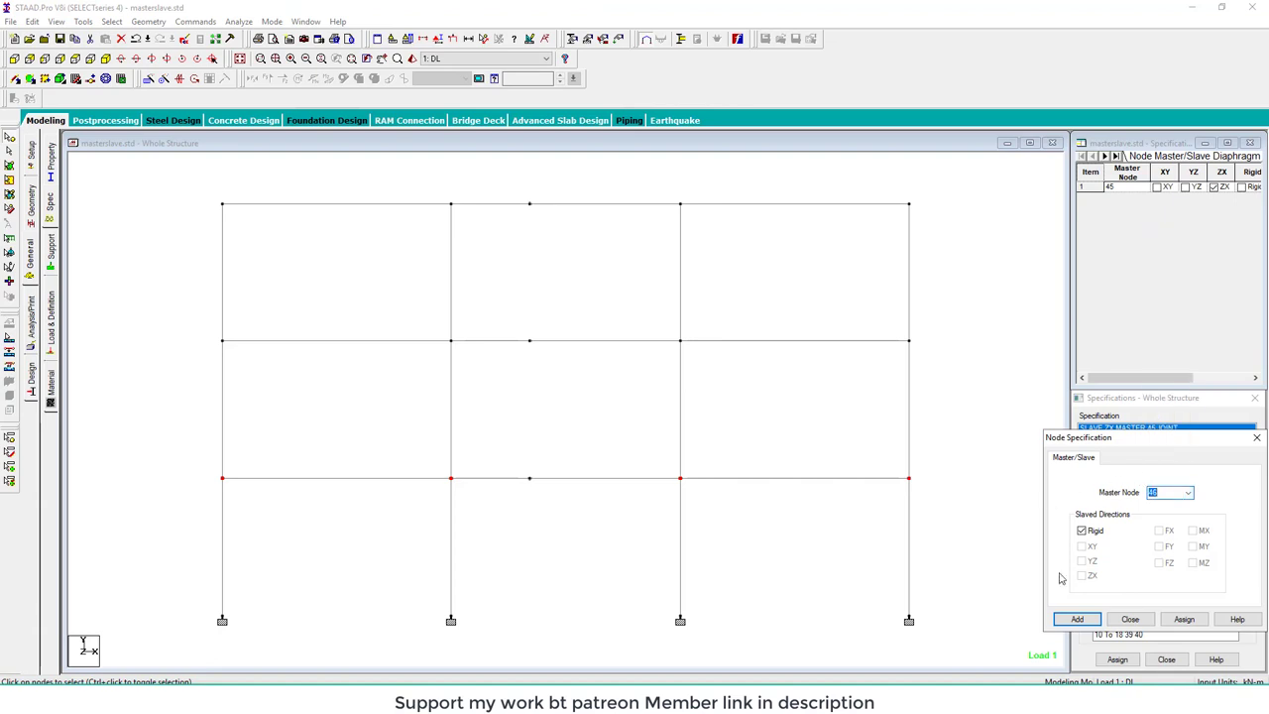
click(1095, 532)
click(1083, 575)
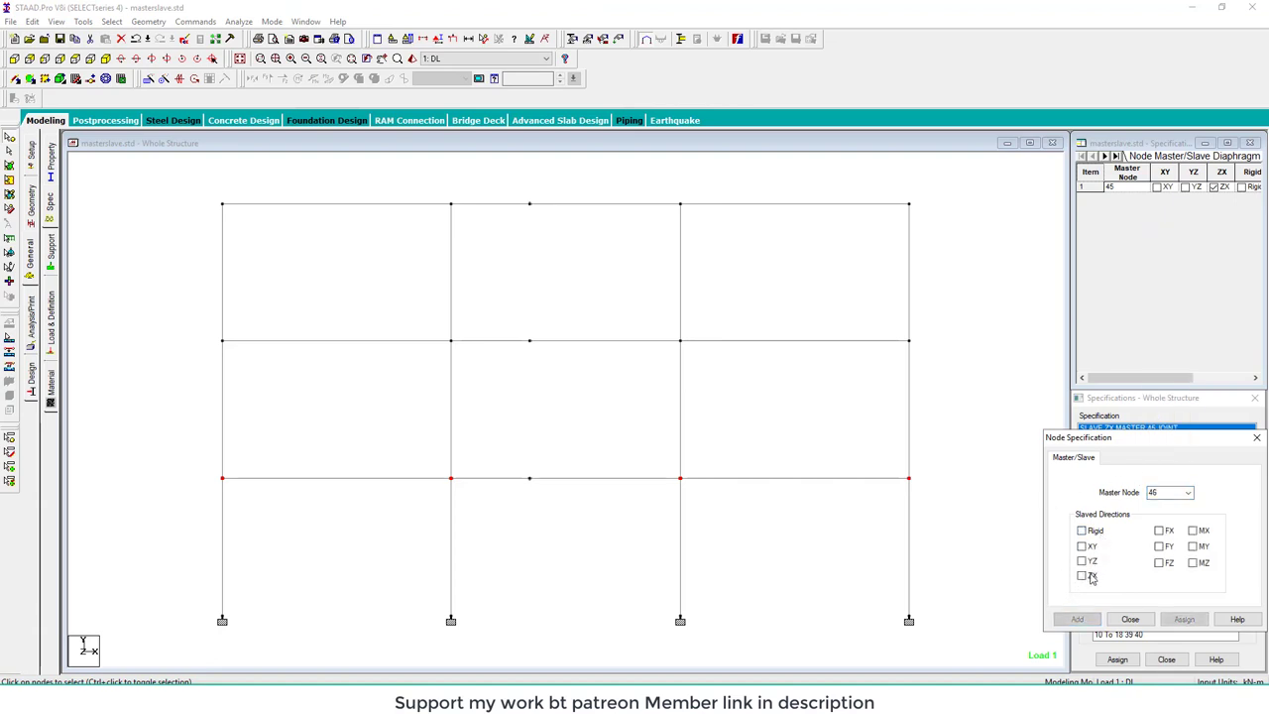
click(1077, 619)
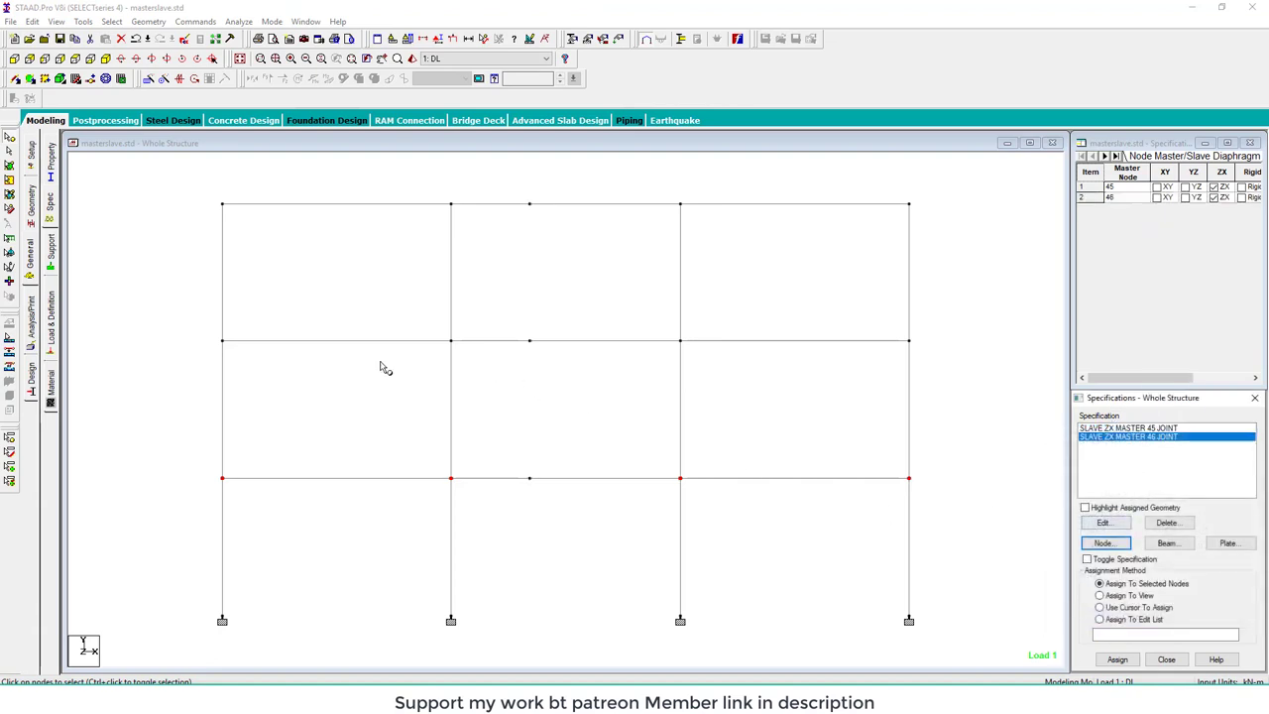
- Assign the master 46 spec to the middle floor's slave nodes
click(183, 327)
drag(1031, 319, 182, 377)
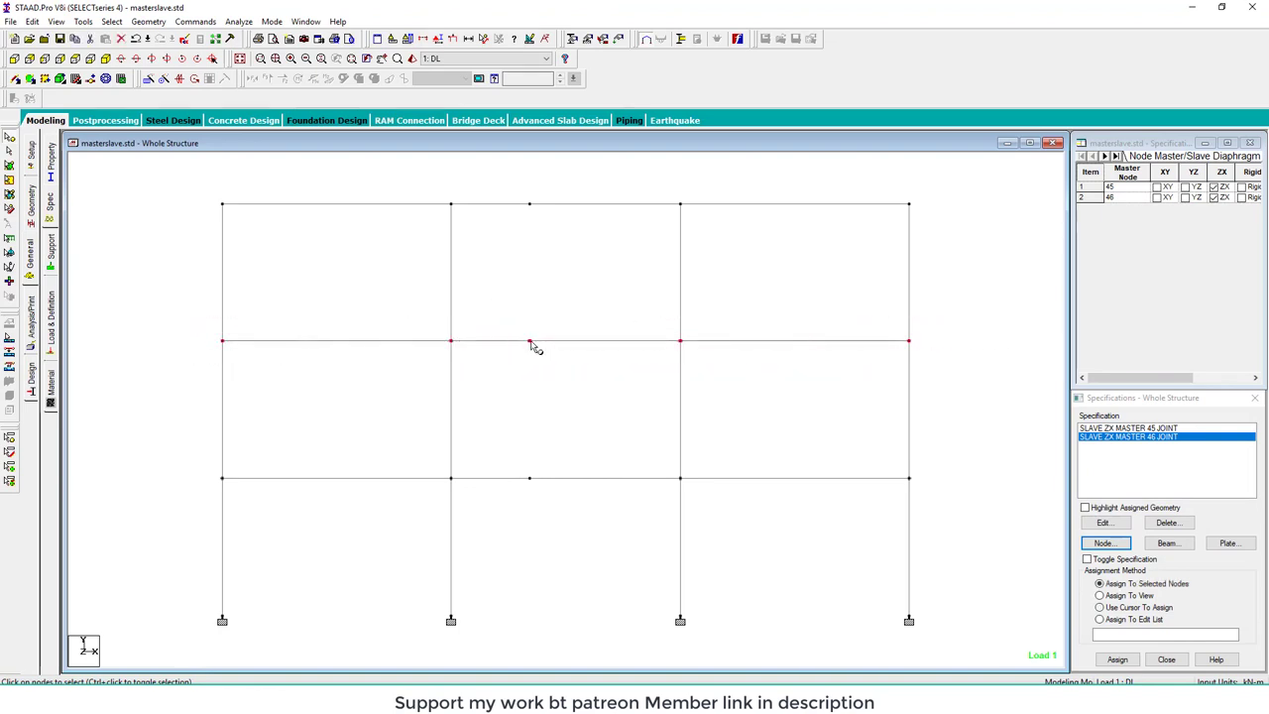
click(1118, 660)
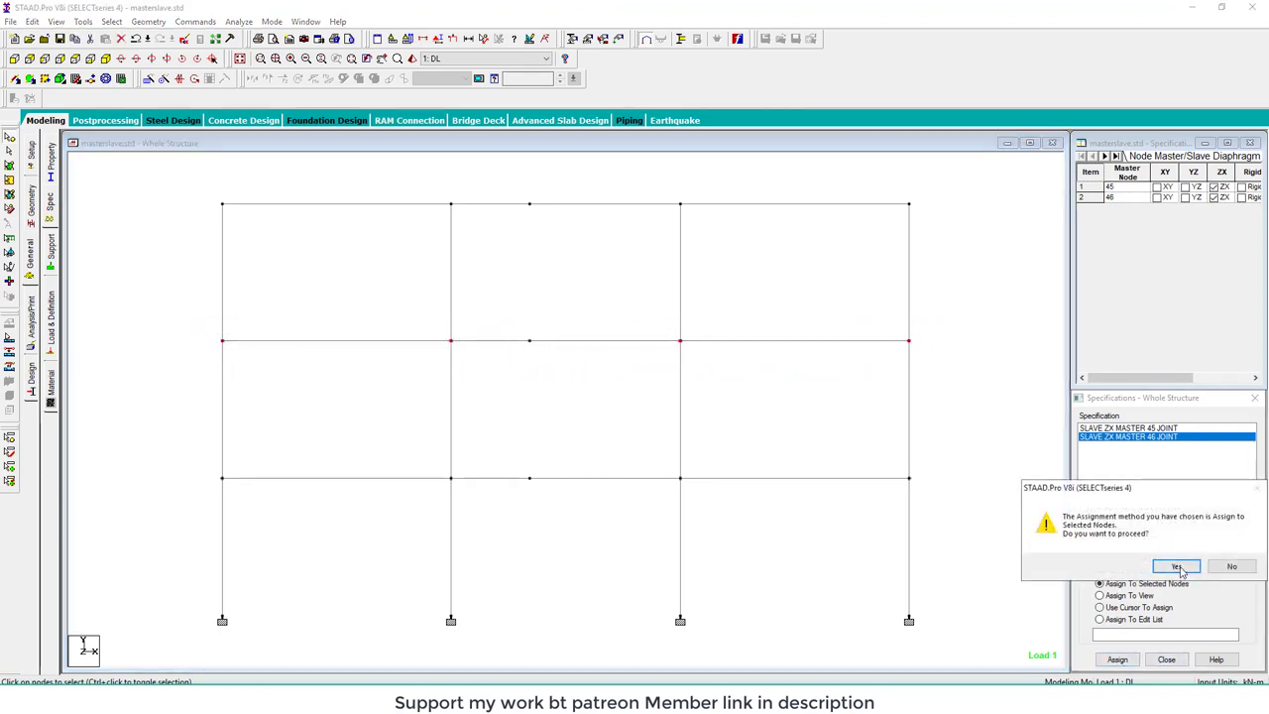
click(1170, 564)
- Add a master/slave specification with master node 47, Rigid off and ZX on
click(1111, 544)
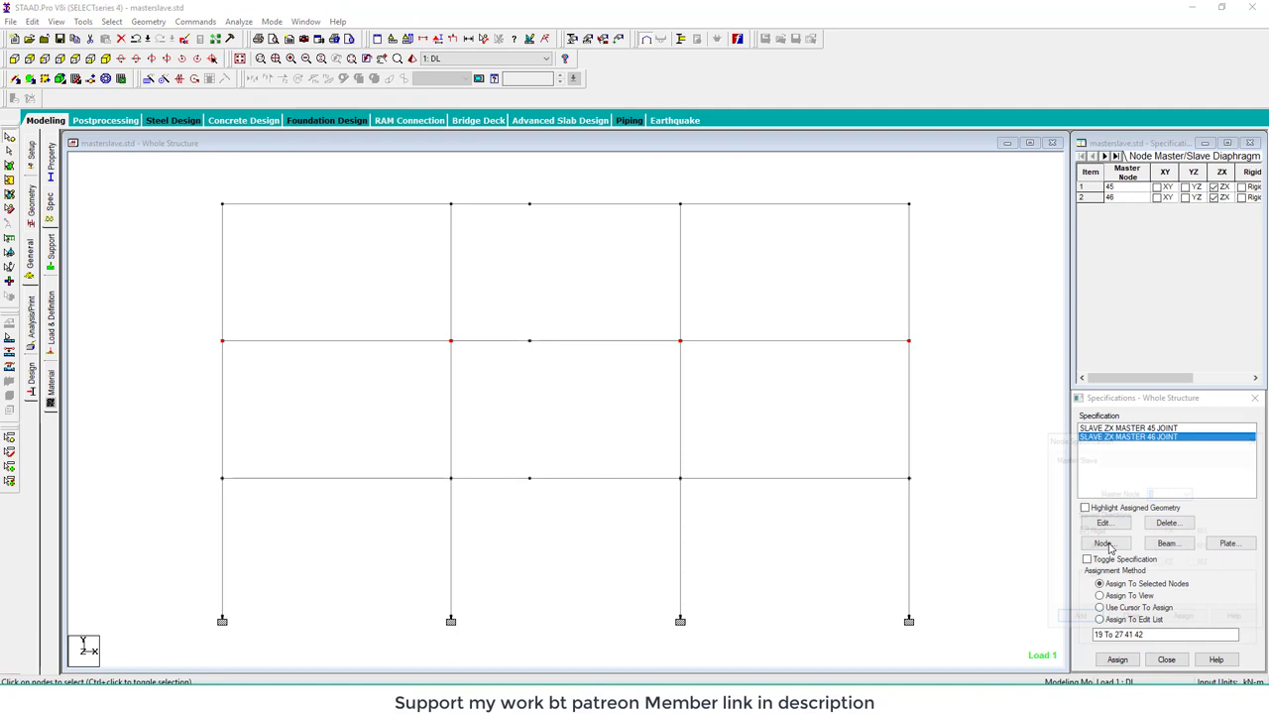
click(1188, 493)
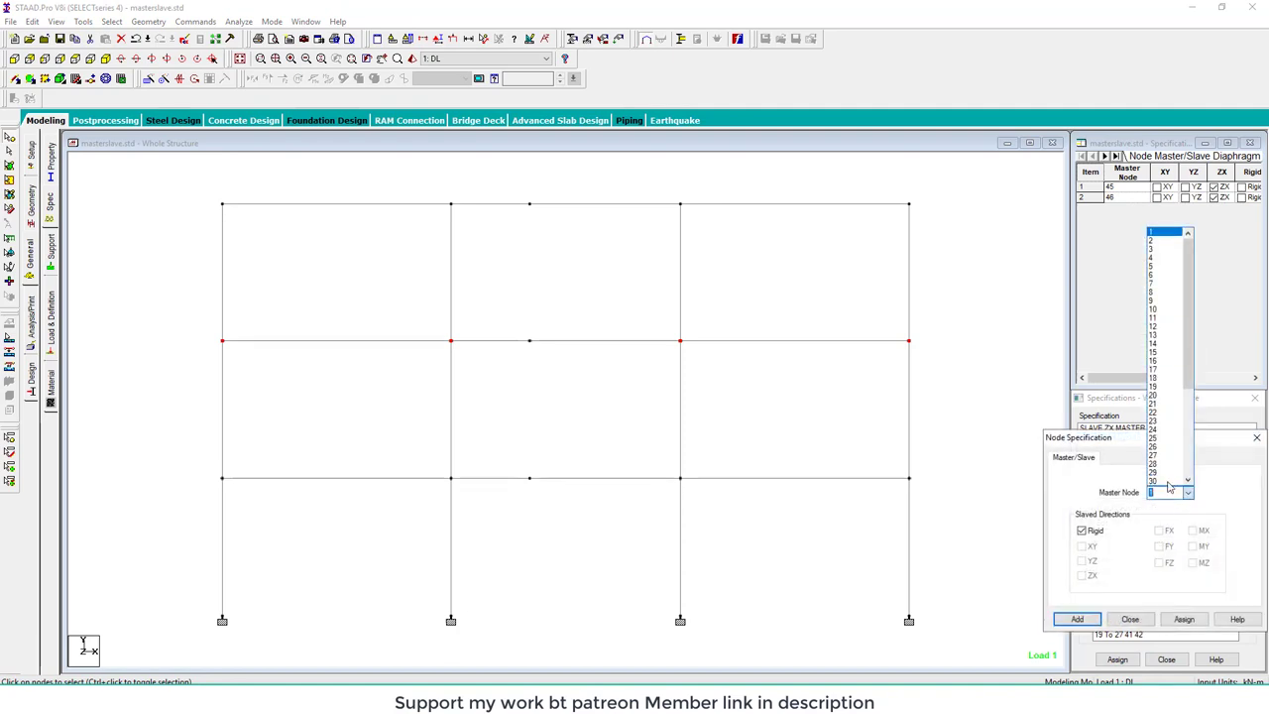
scroll(1174, 474, down, 6)
click(1158, 481)
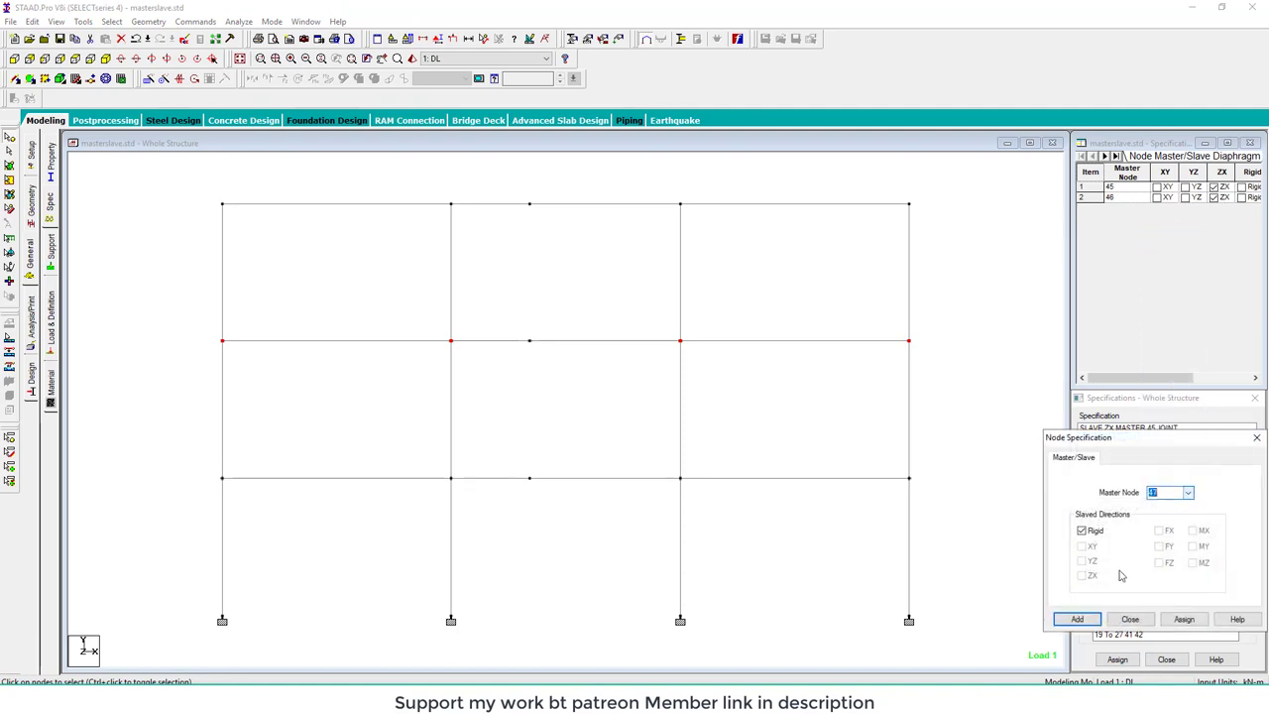
click(1091, 532)
click(1082, 576)
click(1077, 618)
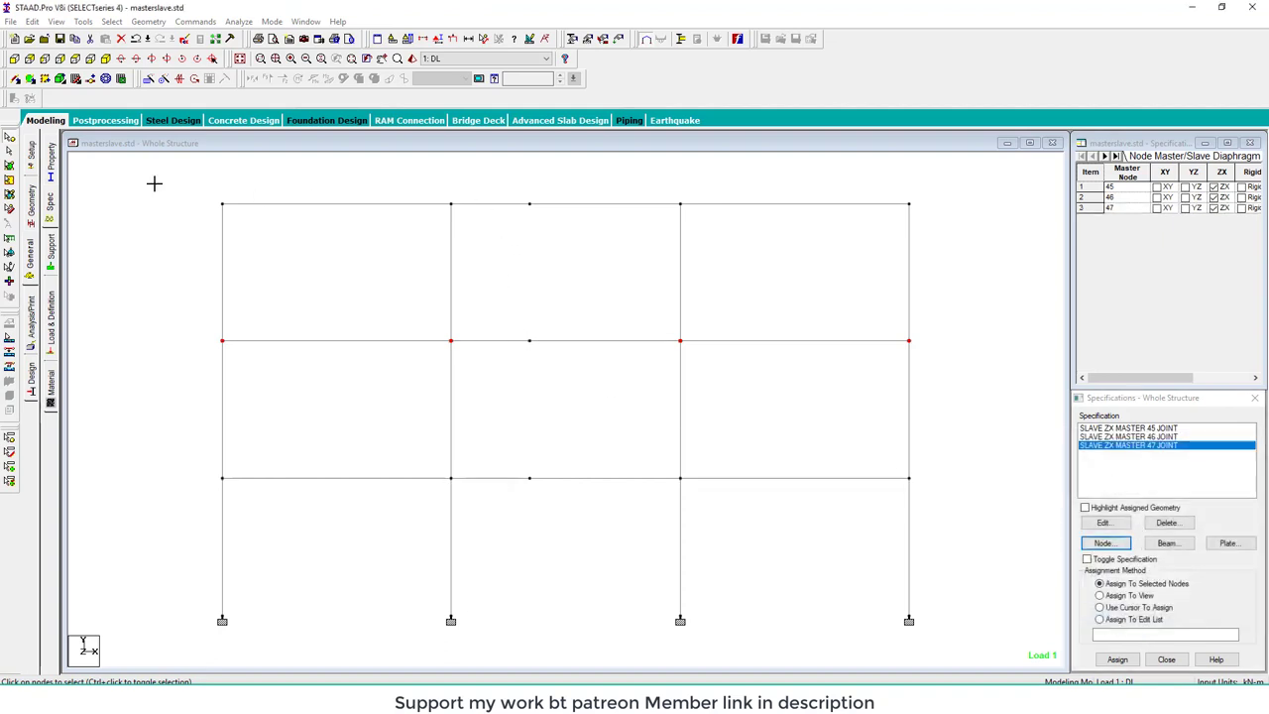
- Assign the master 47 spec to the top floor's nodes, excluding the master node
drag(152, 185, 972, 232)
ctrl+click(530, 204)
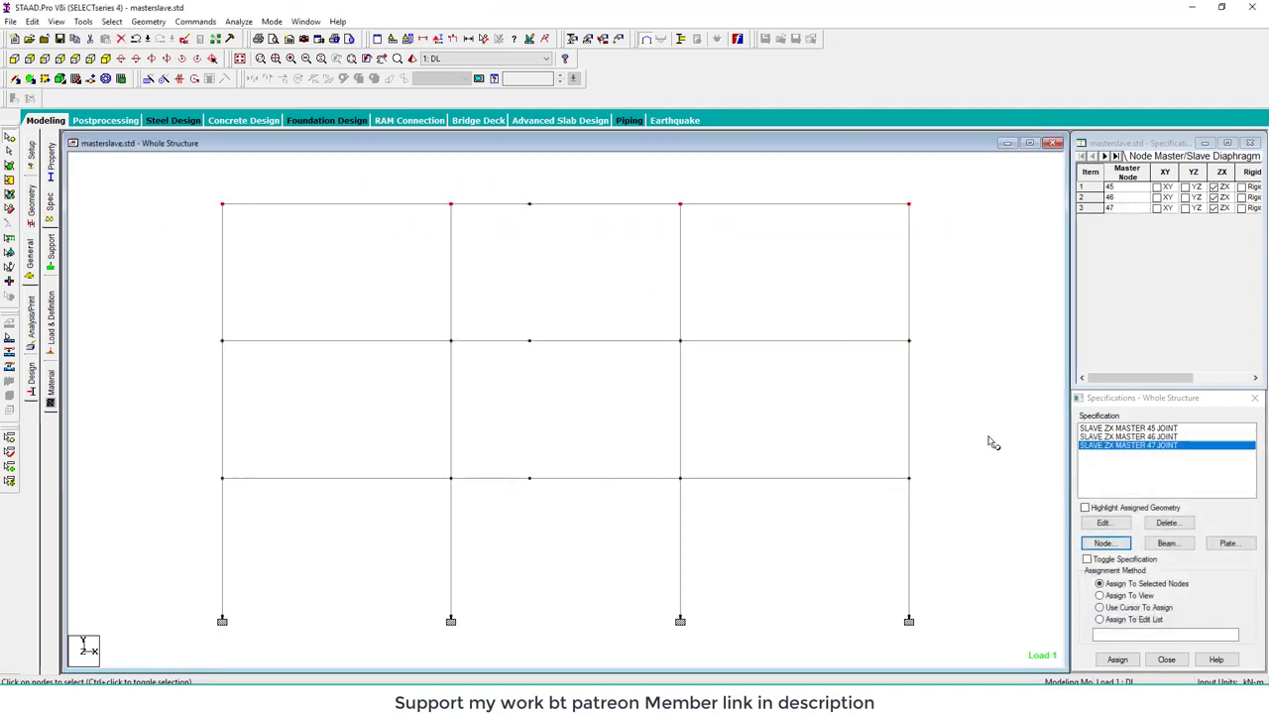
click(1118, 660)
click(1177, 566)
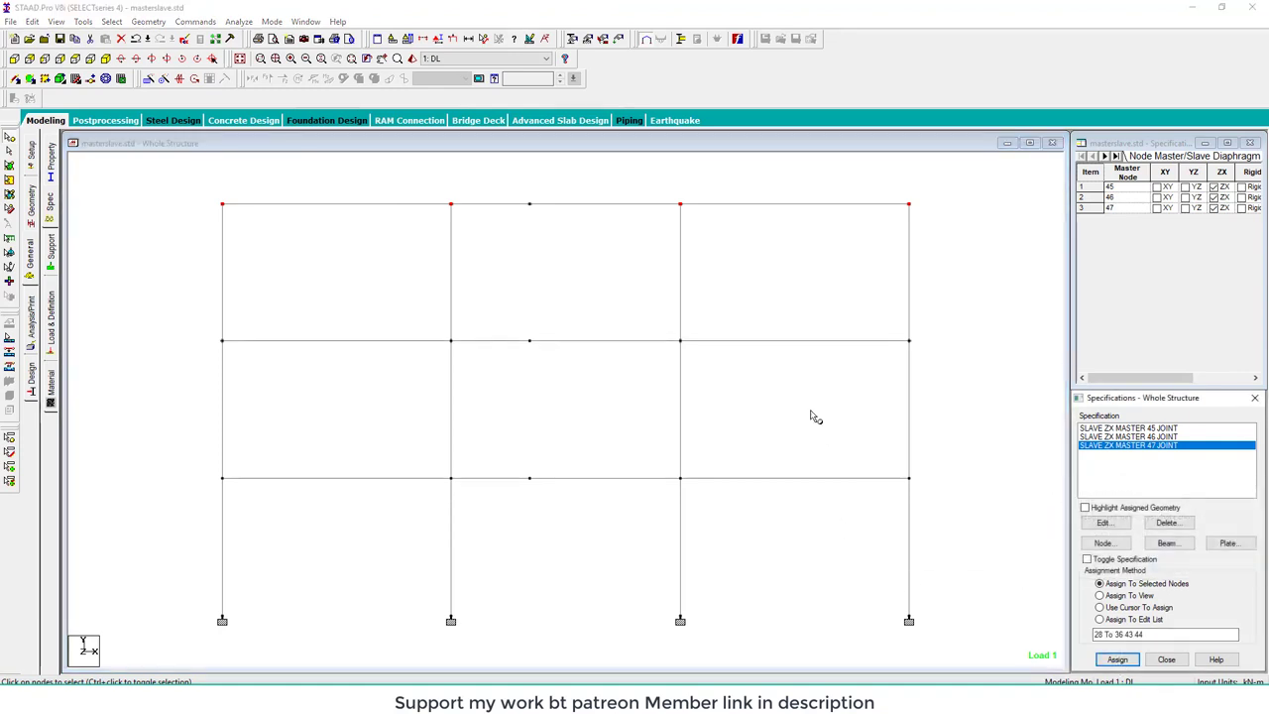
- Show the frame in isometric view and pan it to see each floor's master links
click(229, 64)
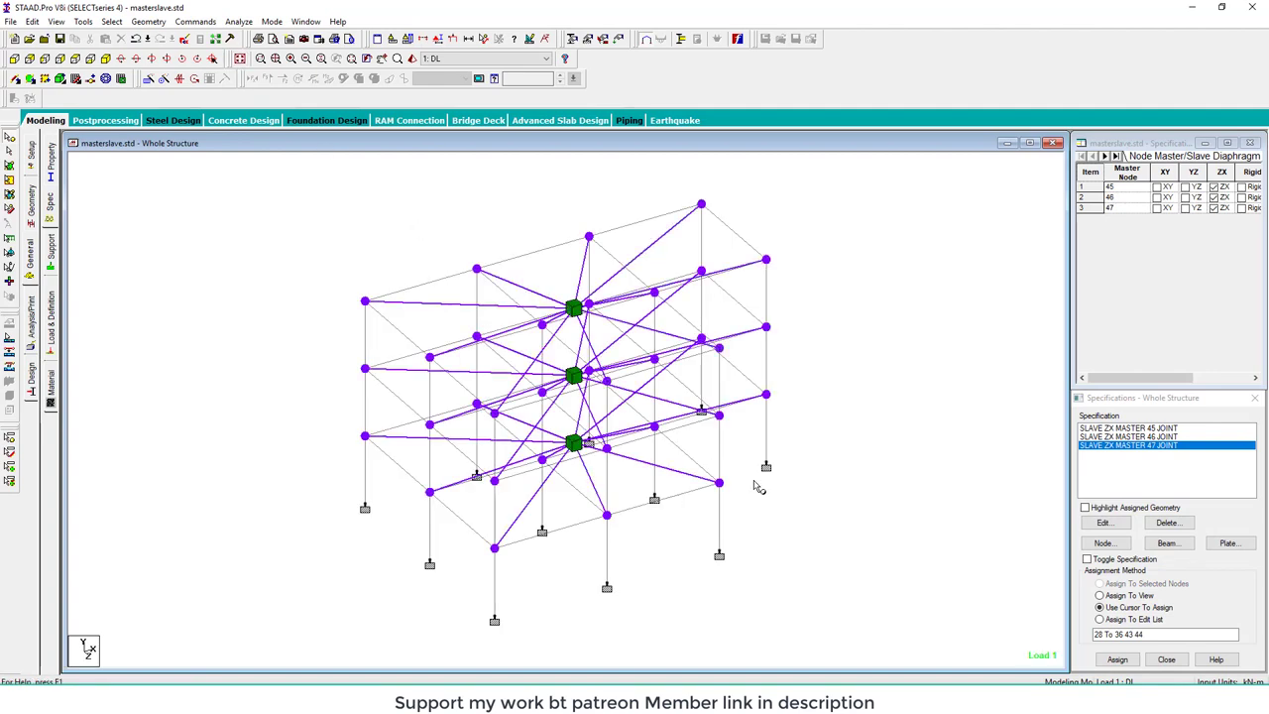
middle_drag(681, 546, 654, 540)
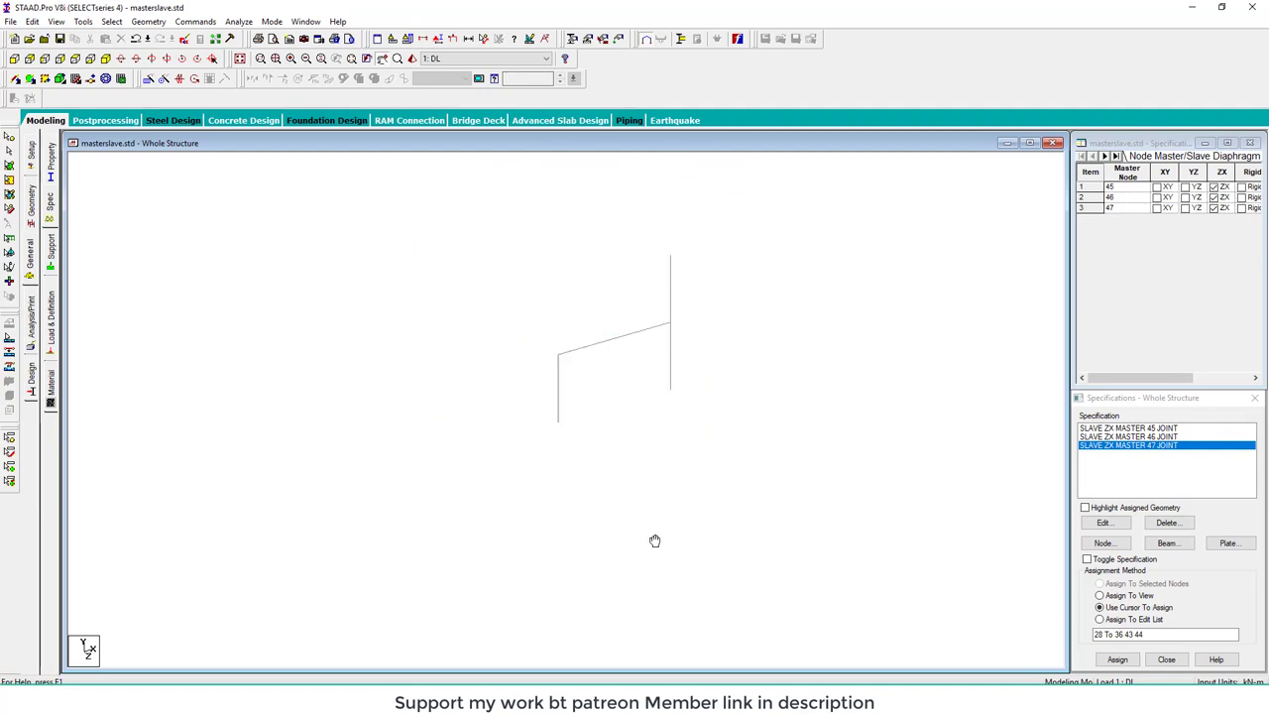